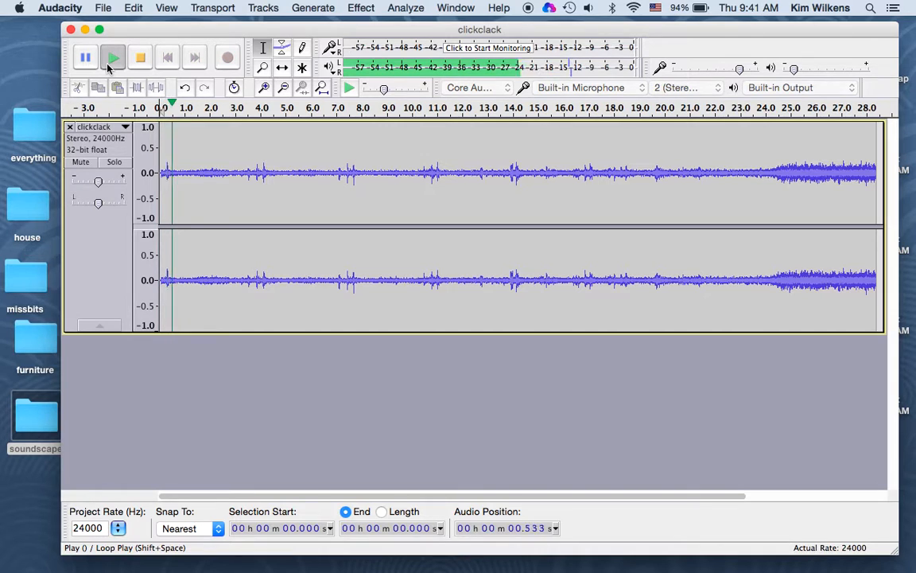
# Raise the output volume to nearly maximum while the clickclack track plays, and stop playback
pyautogui.press('XF86AudioRaiseVolume')
pyautogui.press('XF86AudioRaiseVolume')
pyautogui.press('XF86AudioRaiseVolume')
pyautogui.press('XF86AudioRaiseVolume')
pyautogui.press('XF86AudioRaiseVolume')
pyautogui.press('XF86AudioRaiseVolume')
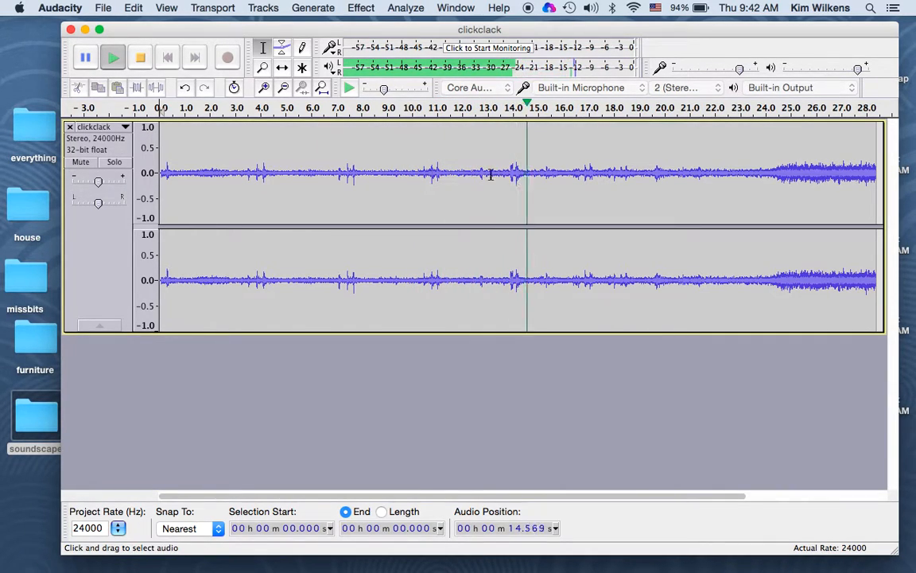
pyautogui.click(140, 57)
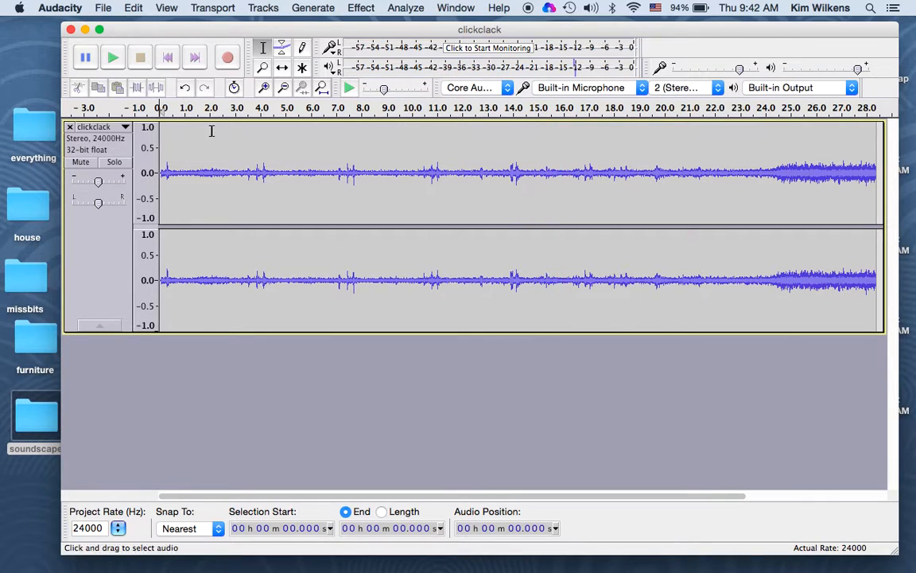
# Trim the clickclack track by deleting about the first 3 seconds and all remaining audio after 10.643 s
pyautogui.moveTo(236, 139); pyautogui.dragTo(156, 143)
pyautogui.press('Delete')
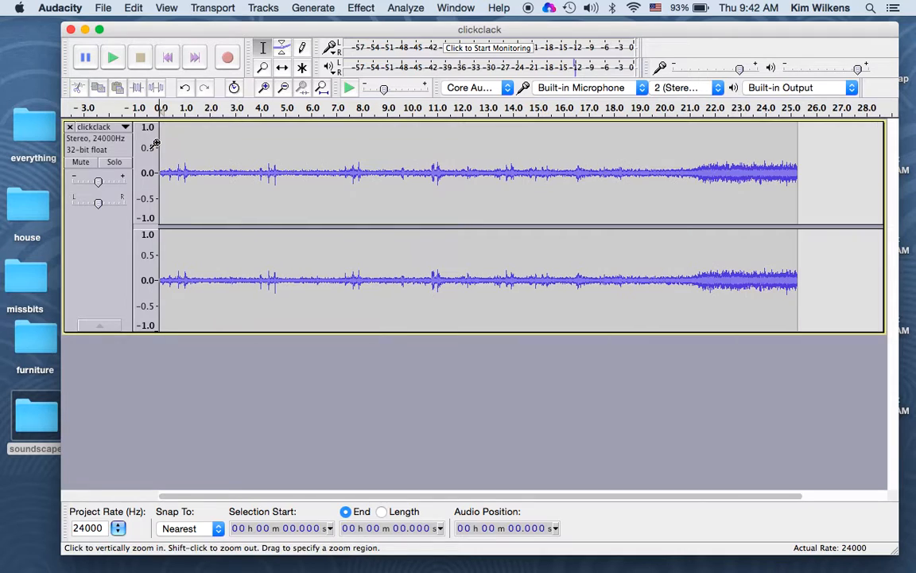
pyautogui.moveTo(427, 124); pyautogui.dragTo(778, 141)
pyautogui.press('Delete')
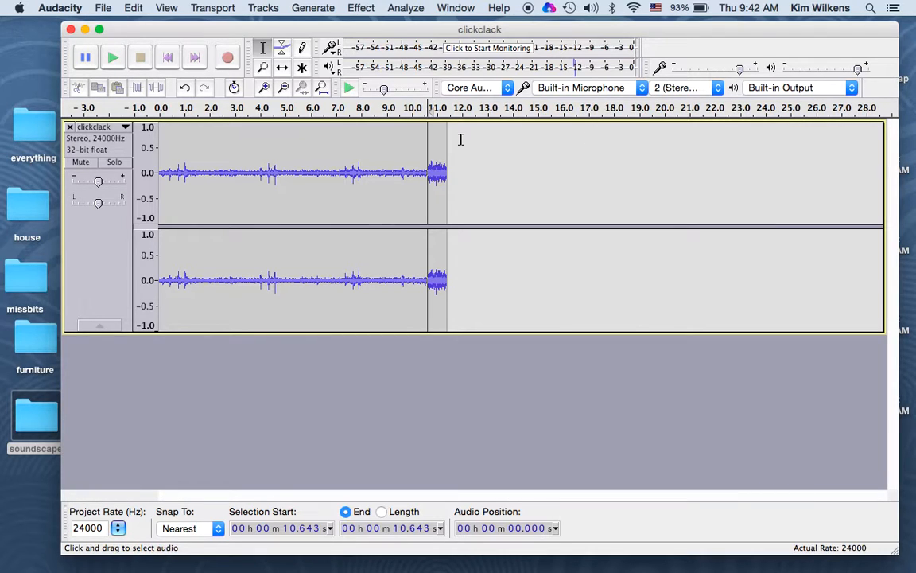
pyautogui.moveTo(426, 135); pyautogui.dragTo(446, 134)
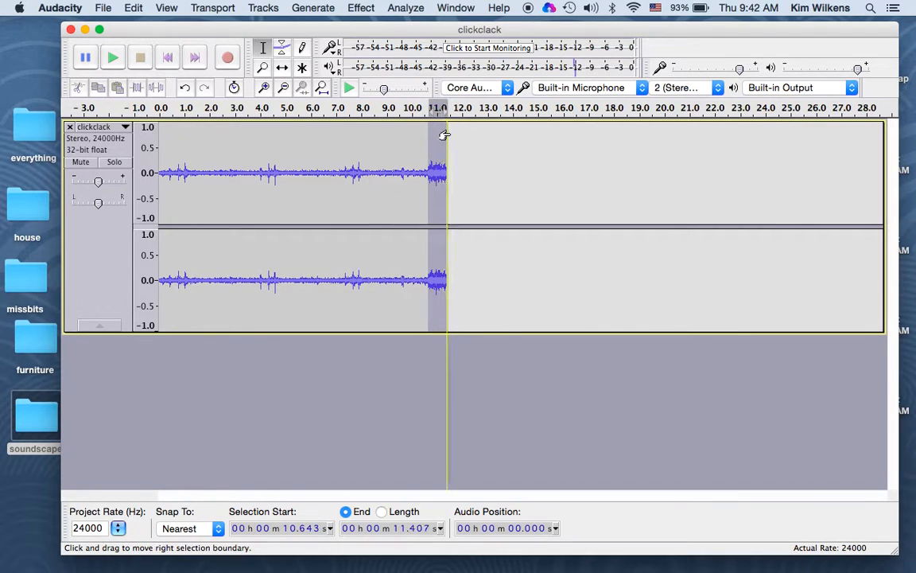
pyautogui.press('Delete')
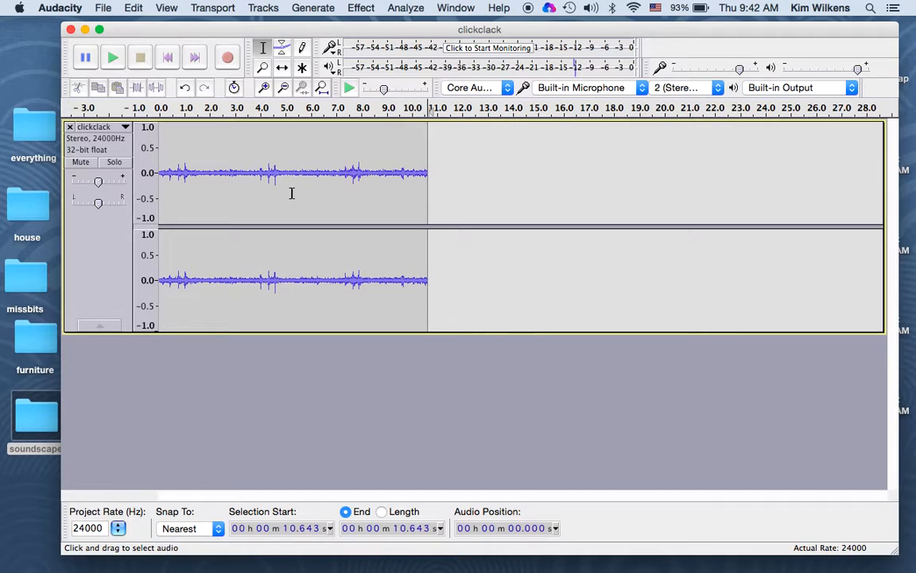
# Import kids.mp3 from the desktop's soundscape folder as a new track and close the folder window
pyautogui.doubleClick(27, 420)
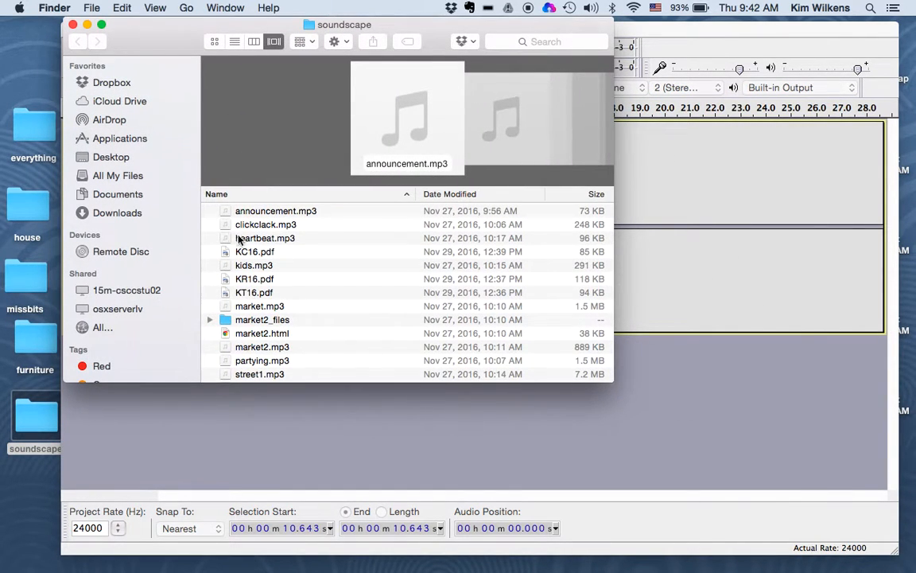
pyautogui.click(246, 268)
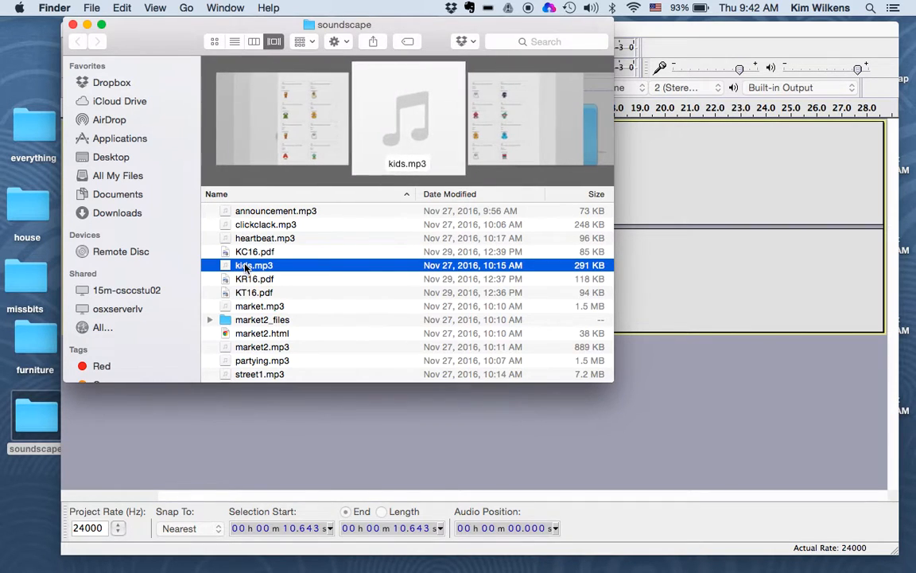
pyautogui.moveTo(245, 268); pyautogui.dragTo(278, 441)
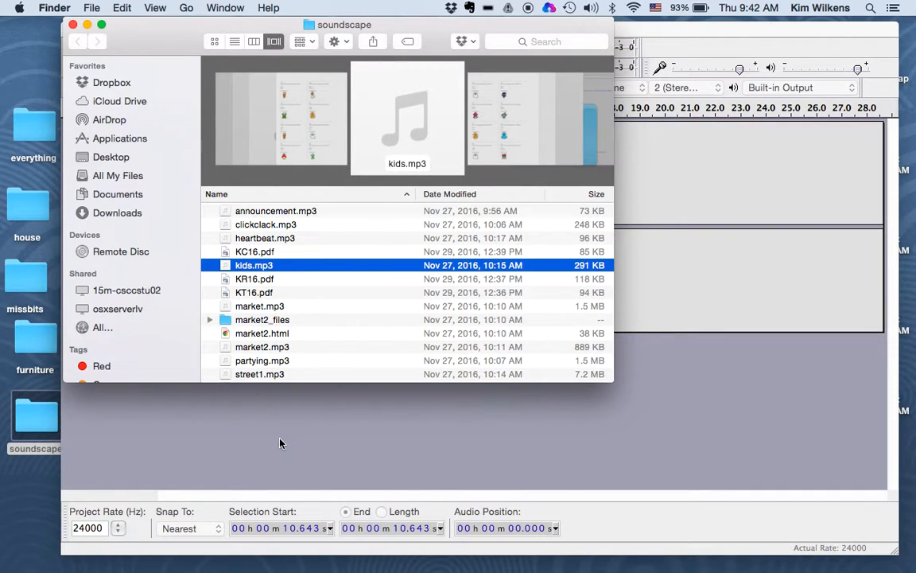
pyautogui.click(74, 25)
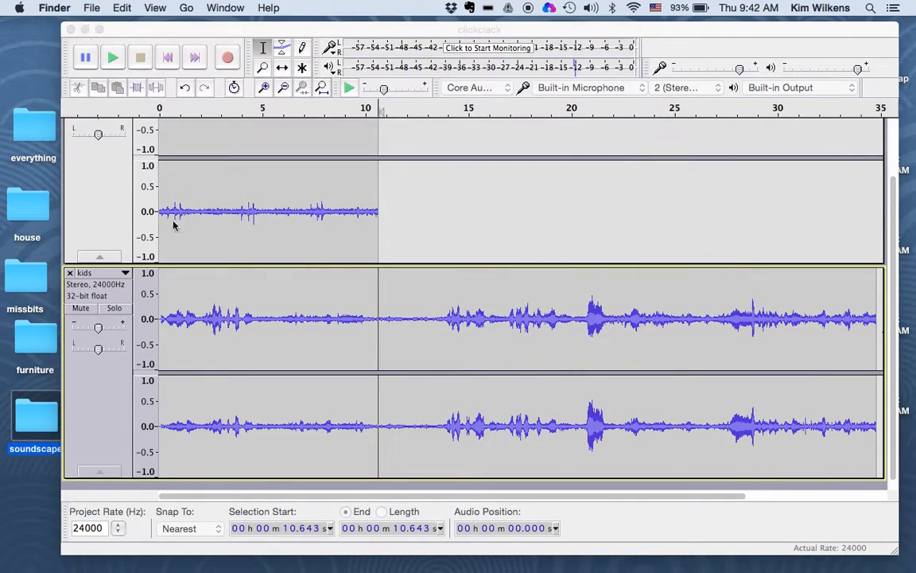
# Play the clickclack and kids tracks together from about 1 second and stop playback
pyautogui.click(177, 307)
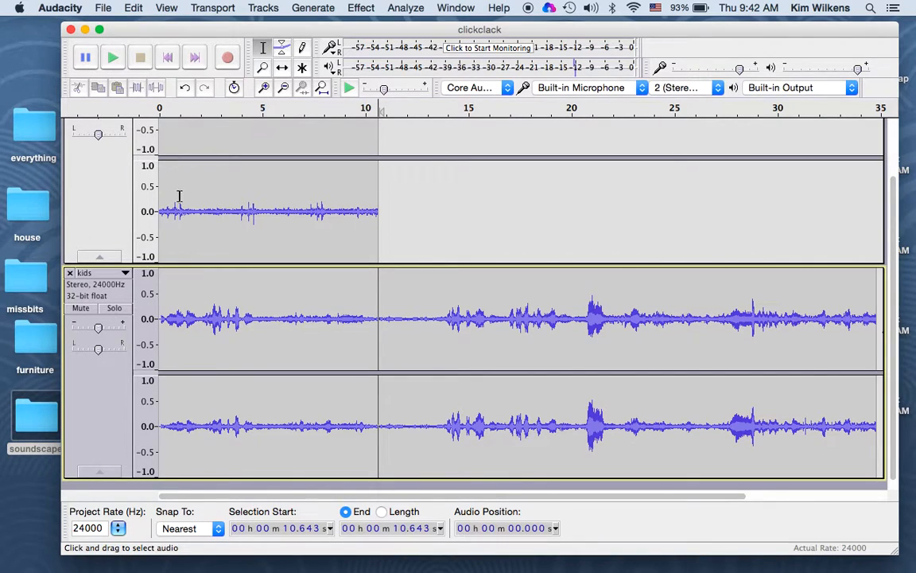
pyautogui.click(121, 57)
pyautogui.click(179, 130)
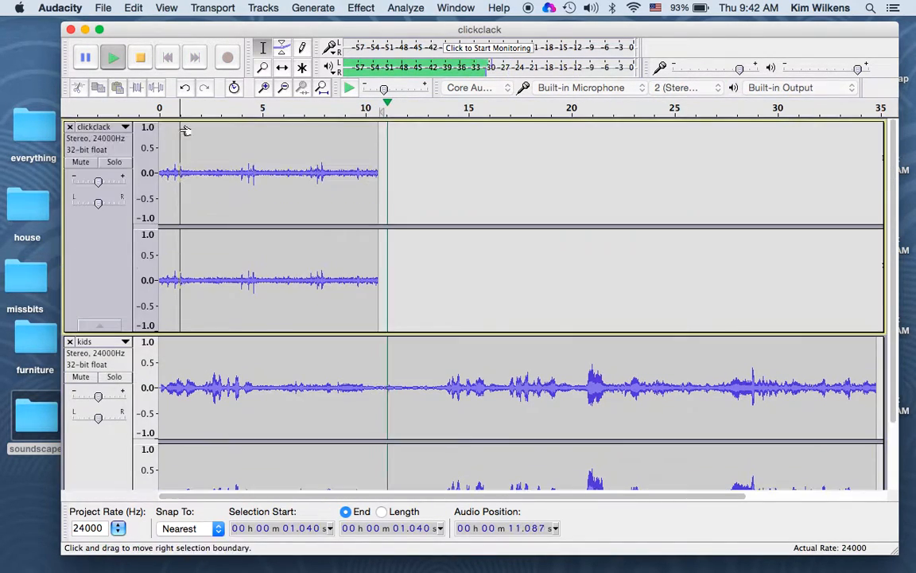
pyautogui.click(114, 63)
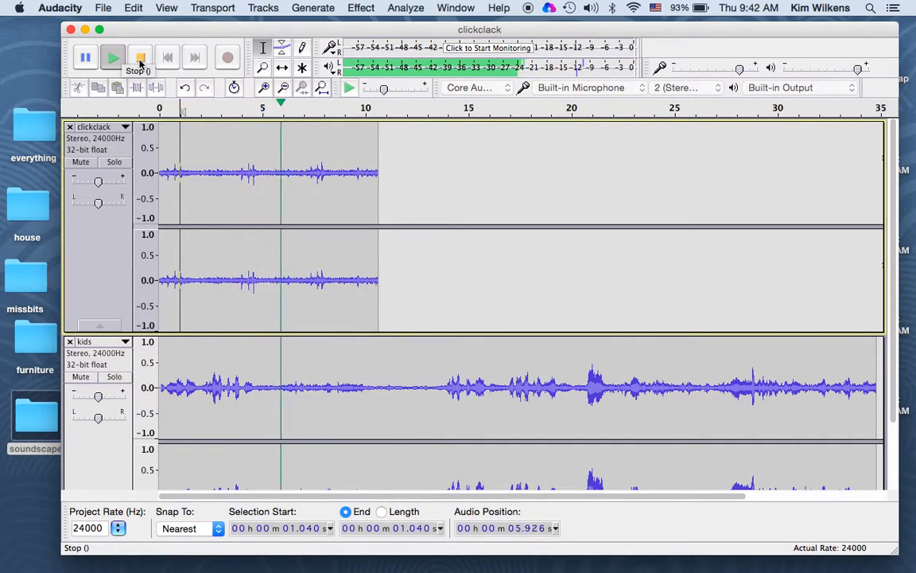
pyautogui.click(139, 63)
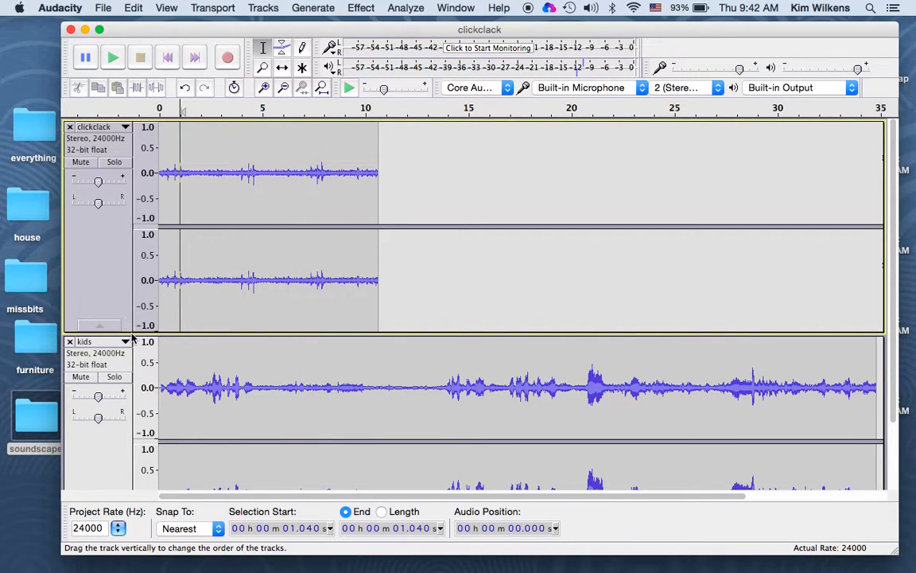
# Solo the kids track, listen to it from about 0.3 seconds, and stop playback
pyautogui.click(116, 377)
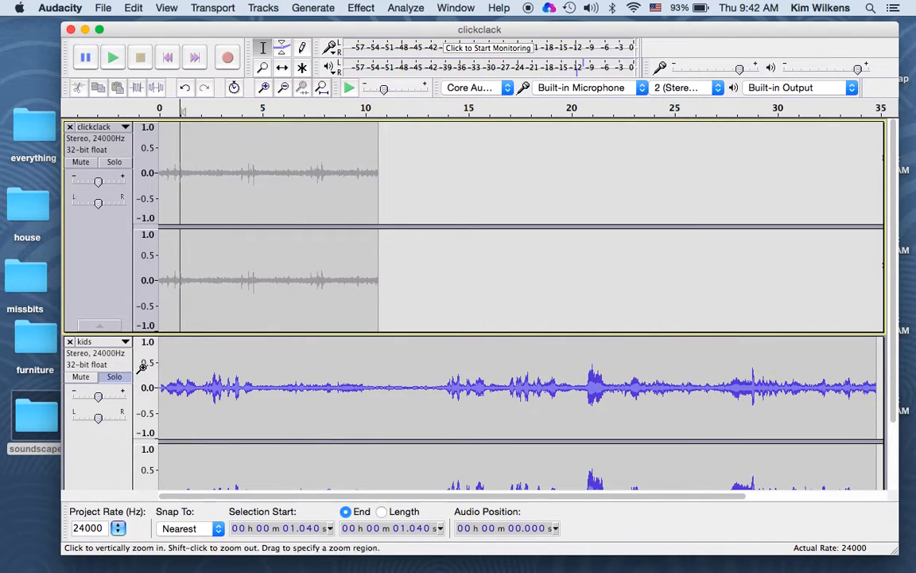
pyautogui.scroll(-2, 166, 350)
pyautogui.click(167, 350)
pyautogui.press('space')
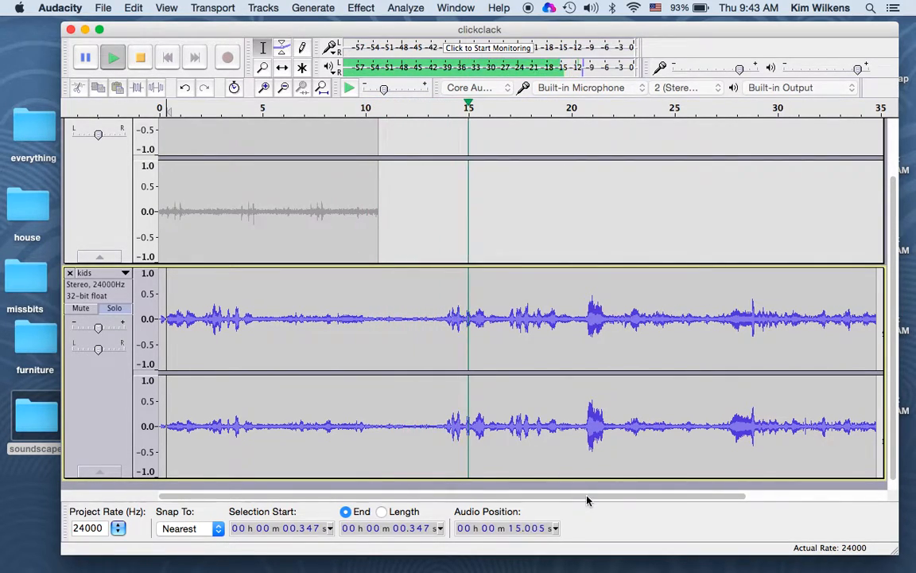
pyautogui.moveTo(587, 497); pyautogui.dragTo(700, 497)
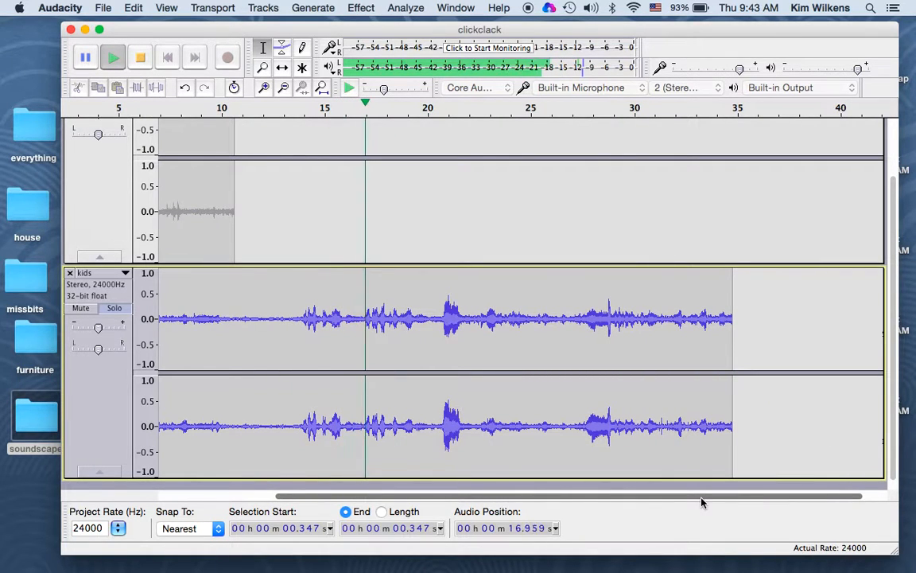
pyautogui.moveTo(702, 501); pyautogui.dragTo(557, 506)
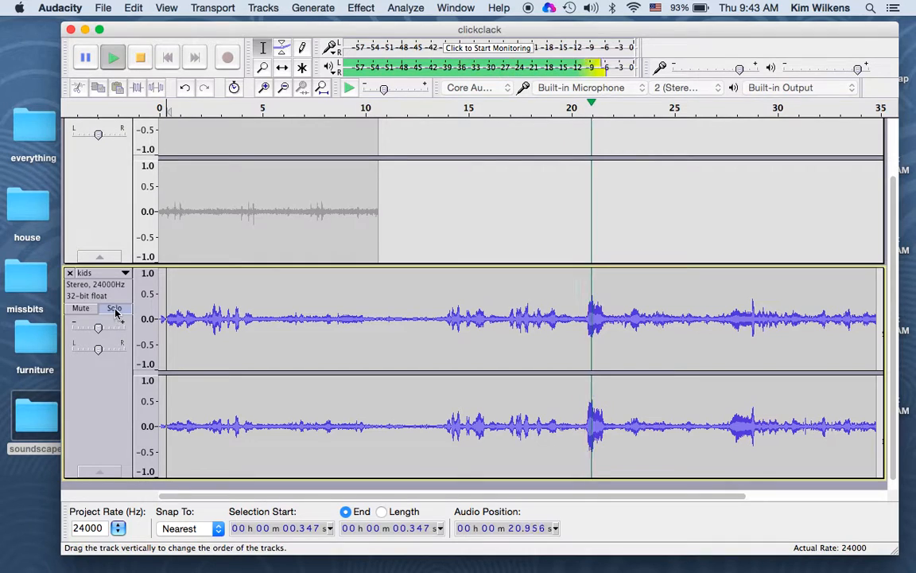
pyautogui.click(140, 57)
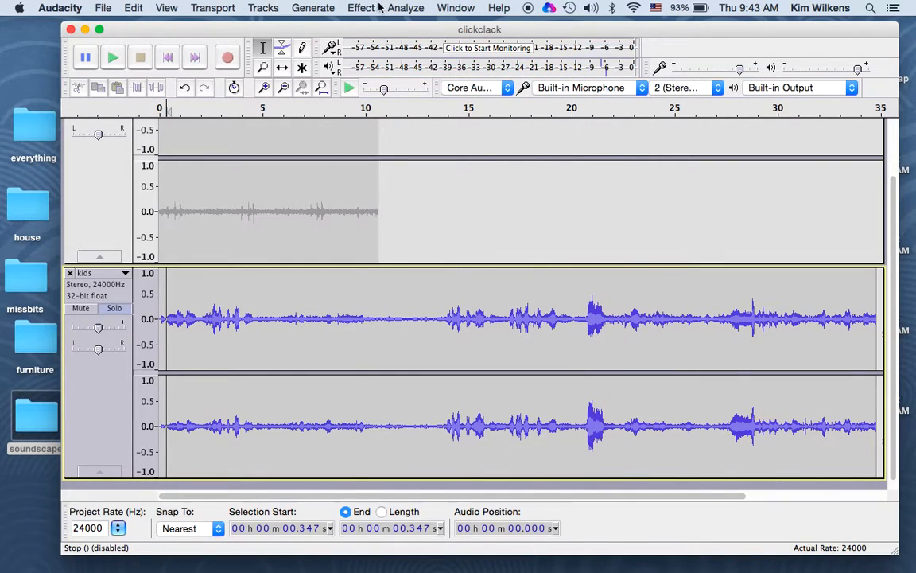
pyautogui.click(377, 7)
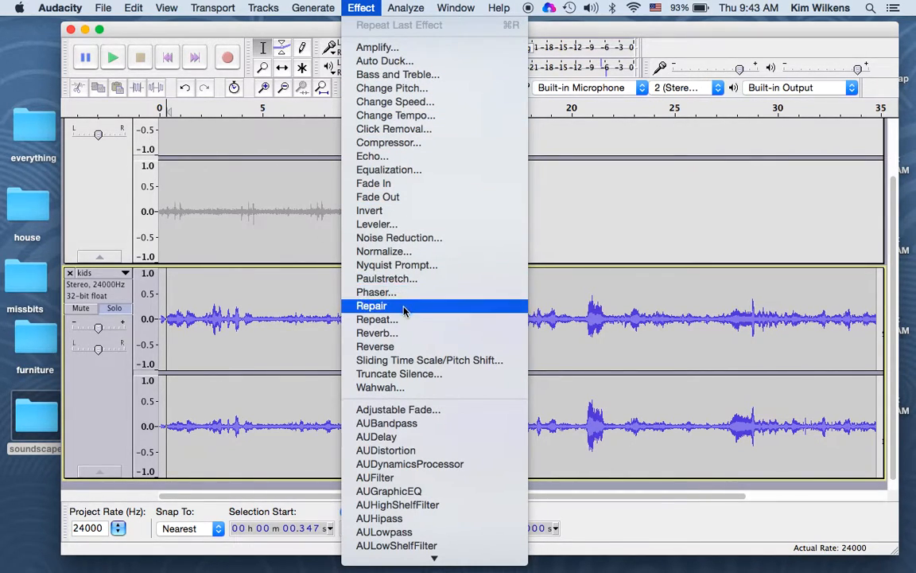
pyautogui.click(400, 168)
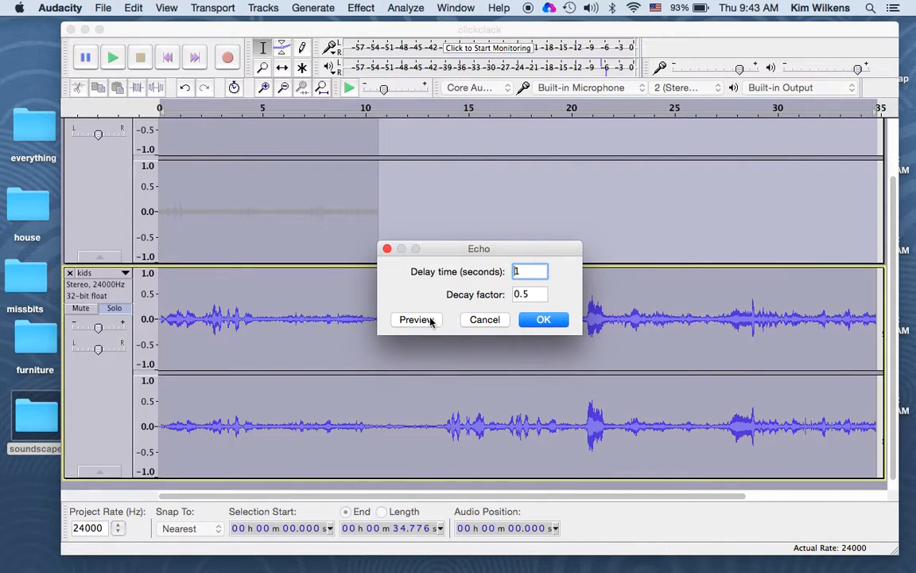
pyautogui.click(429, 320)
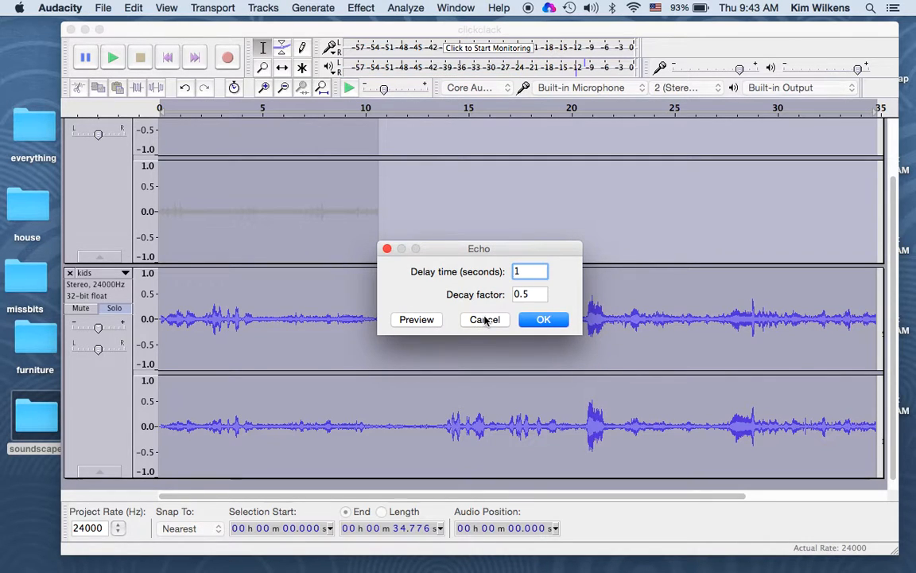
pyautogui.click(485, 320)
pyautogui.scroll(2, 463, 241)
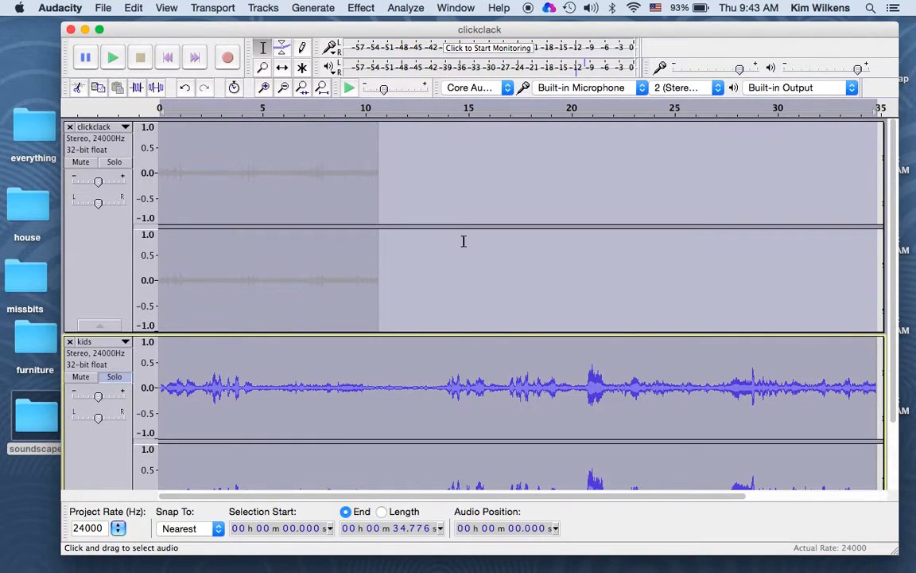
pyautogui.click(124, 129)
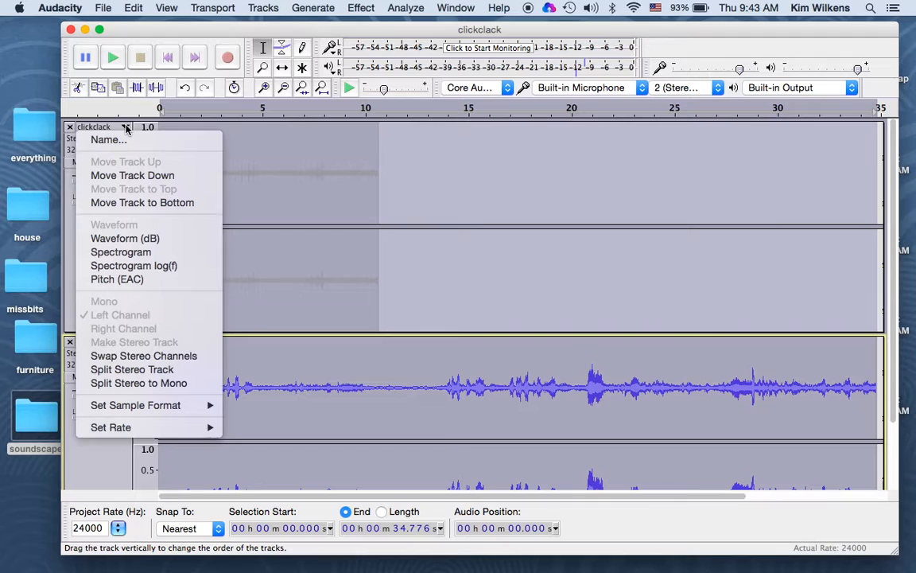
pyautogui.click(458, 298)
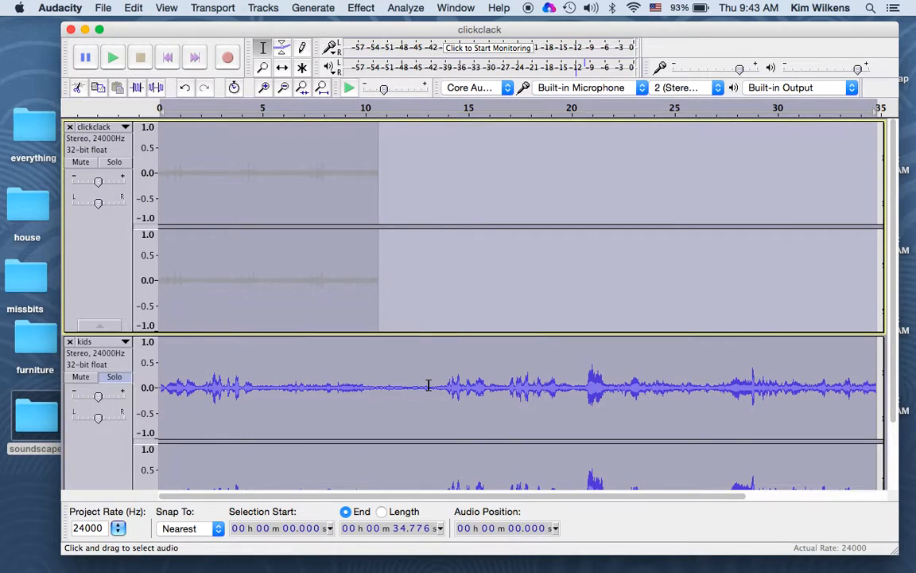
# Select the entire kids track and apply an Echo with a 1-second delay time and a 0.5 decay factor
pyautogui.scroll(-3, 427, 382)
pyautogui.click(379, 300)
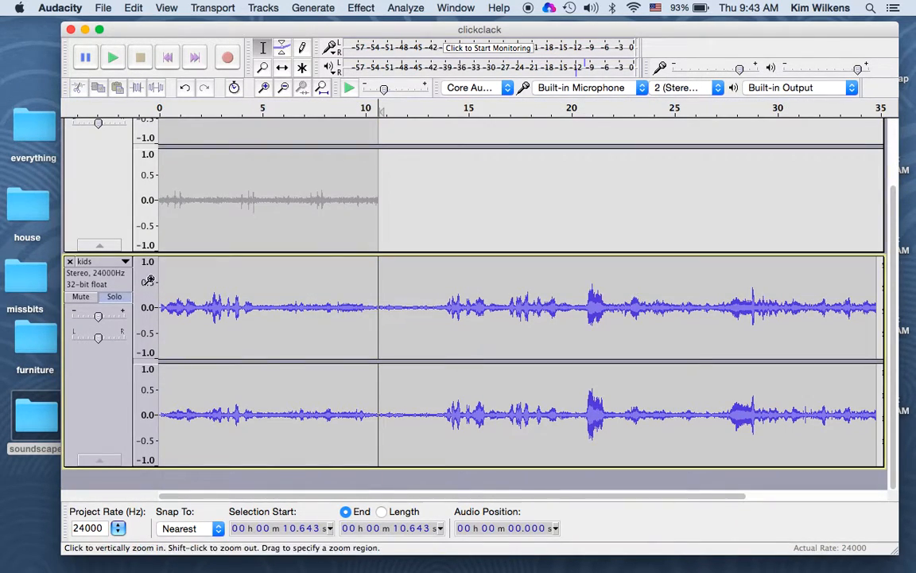
pyautogui.moveTo(159, 271); pyautogui.dragTo(906, 268)
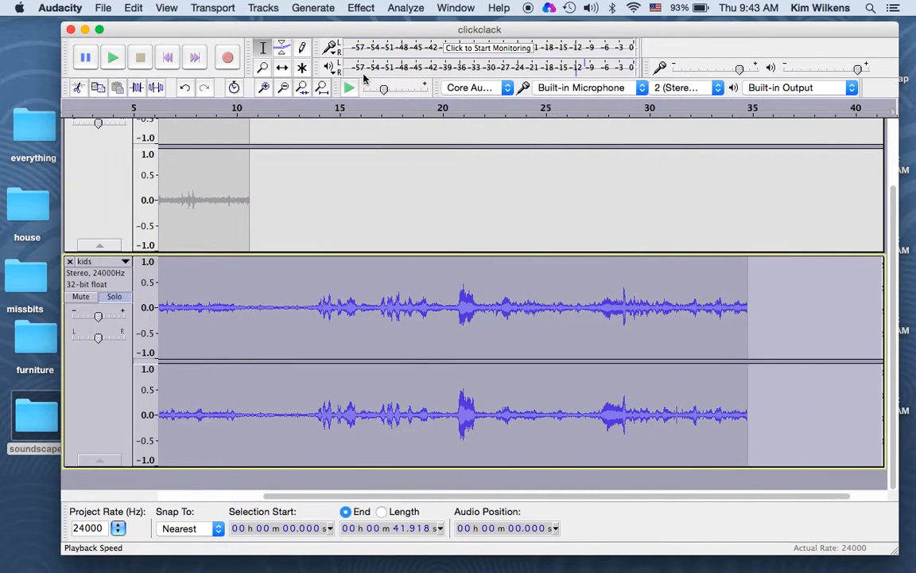
pyautogui.click(358, 8)
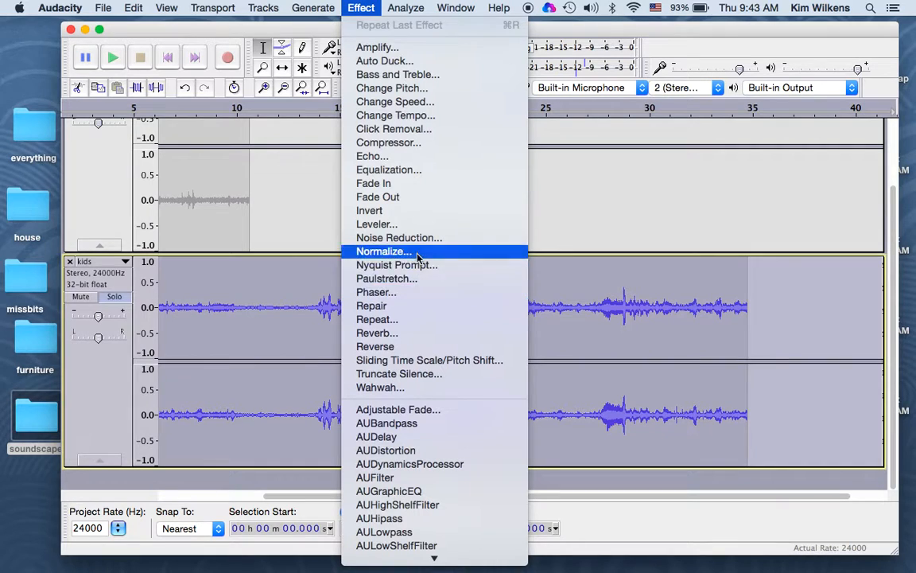
pyautogui.click(399, 157)
pyautogui.click(411, 320)
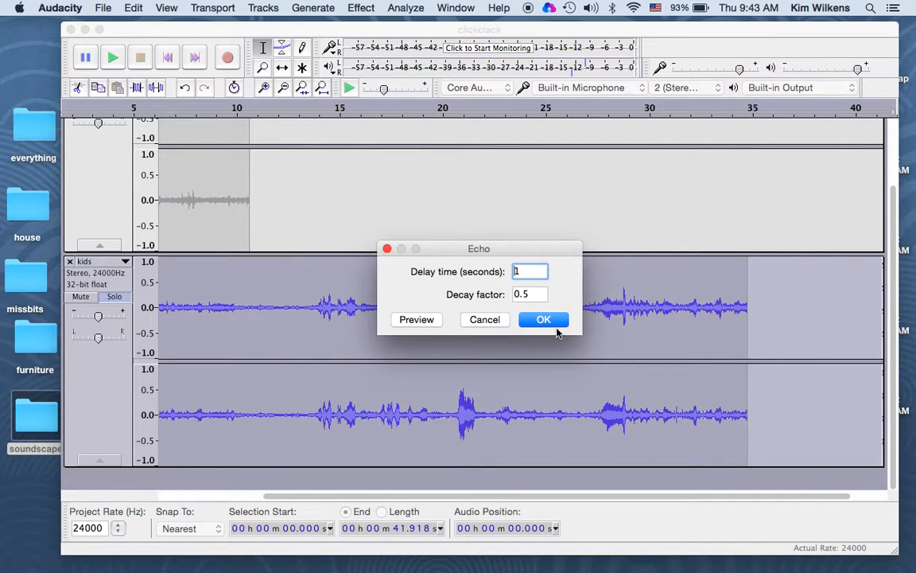
pyautogui.click(545, 319)
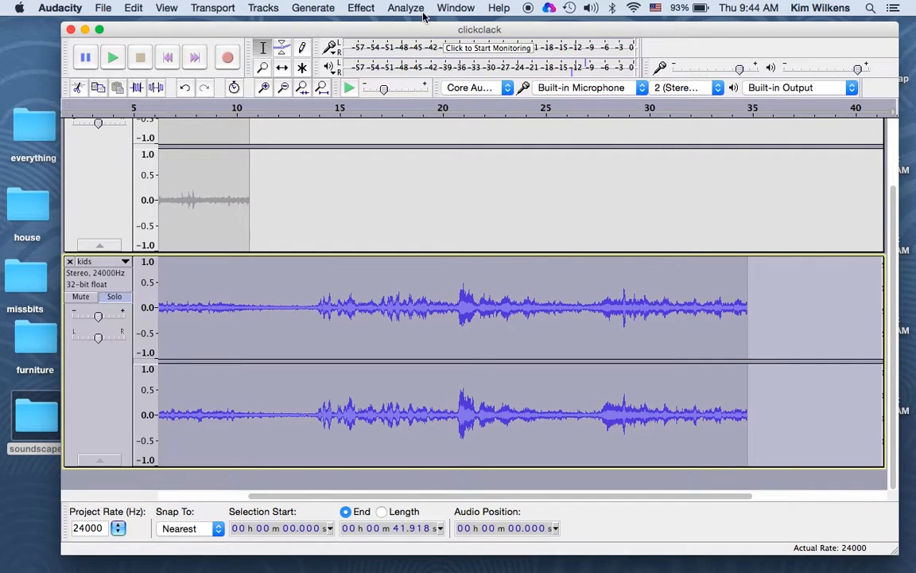
# Apply Fade Out to the whole kids track and check its ending by playing from 25.969 s
pyautogui.click(361, 8)
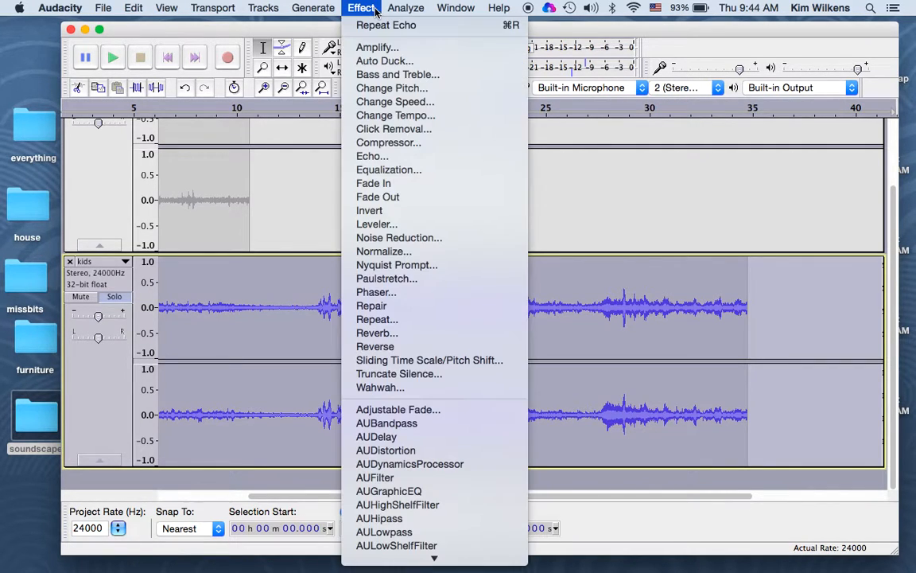
pyautogui.click(414, 197)
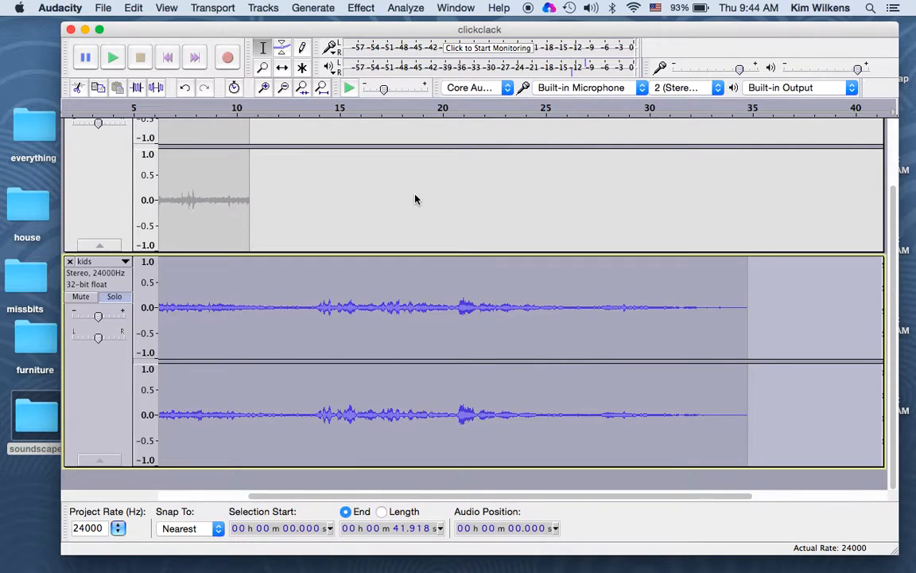
pyautogui.click(250, 267)
pyautogui.press('space')
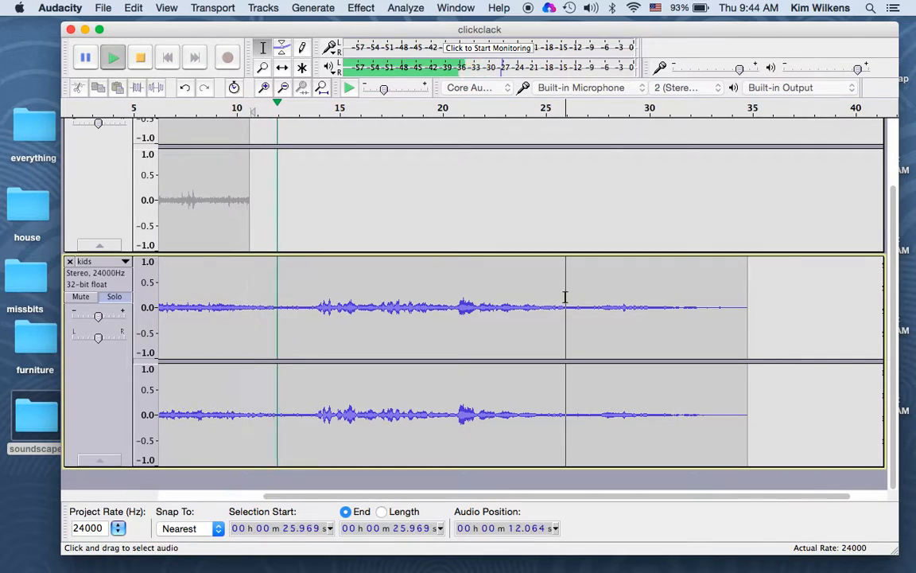
pyautogui.click(565, 298)
pyautogui.press('space')
pyautogui.press('space')
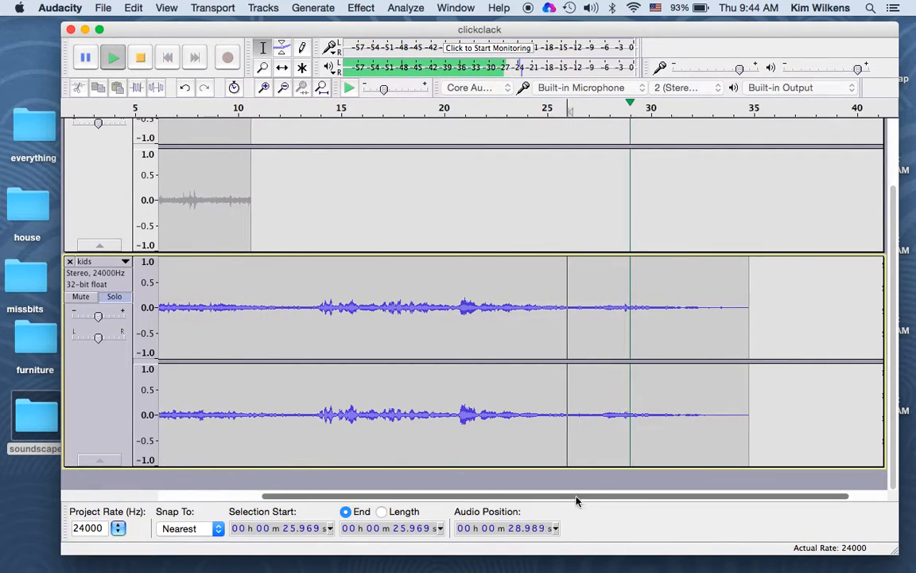
pyautogui.moveTo(590, 499); pyautogui.dragTo(486, 499)
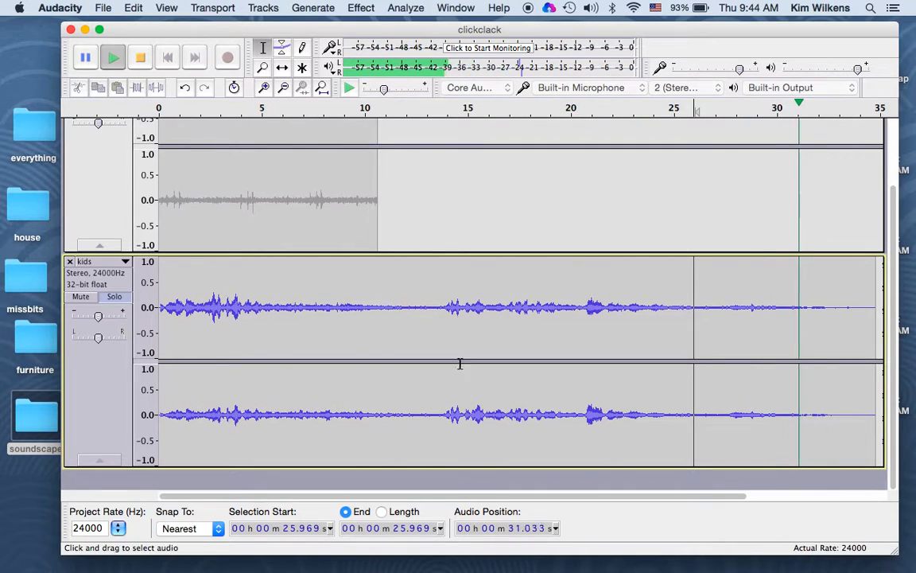
# Turn off solo on the kids track and stop playback
pyautogui.click(115, 296)
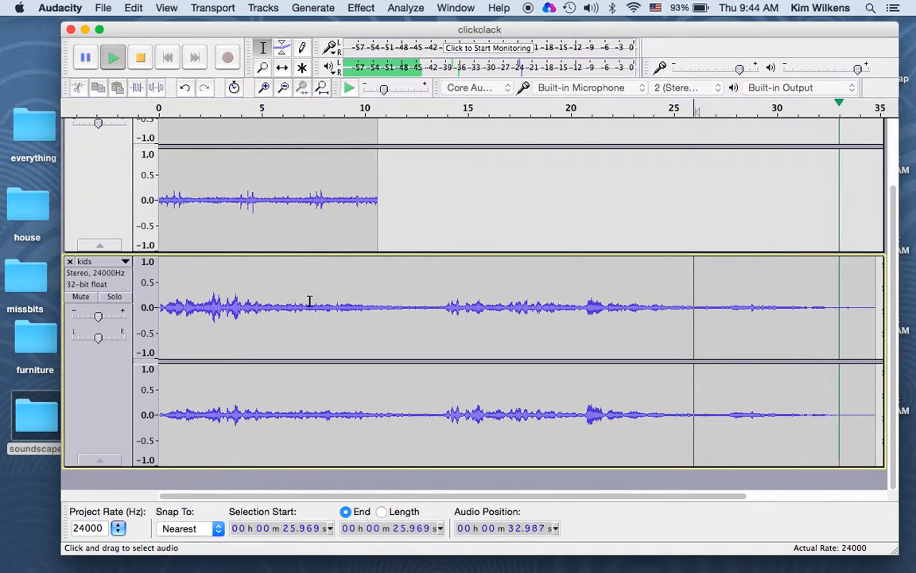
pyautogui.scroll(3, 309, 301)
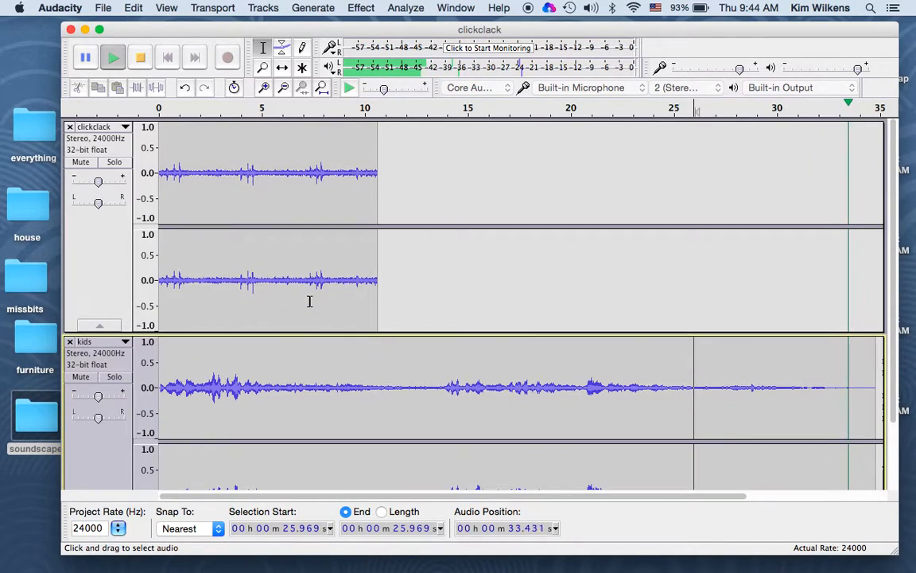
pyautogui.click(139, 58)
# Copy the whole clickclack clip and paste it three times end to end after the original on the same track
pyautogui.moveTo(378, 169); pyautogui.dragTo(157, 179)
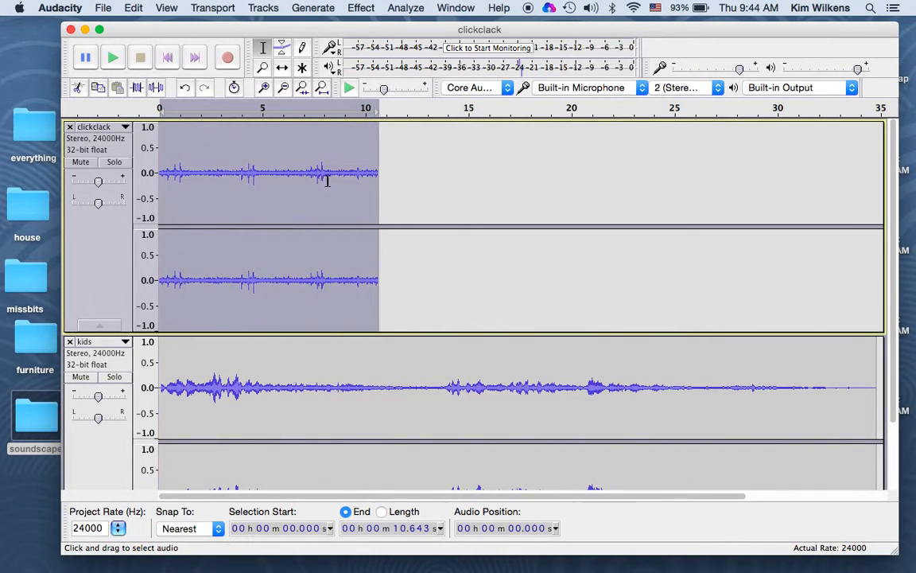
pyautogui.click(383, 174)
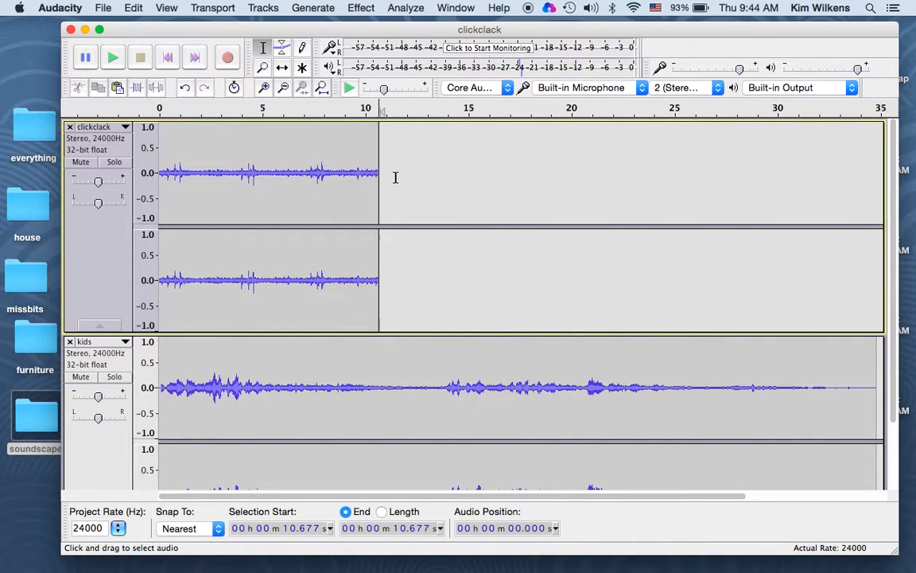
pyautogui.press('super+v')
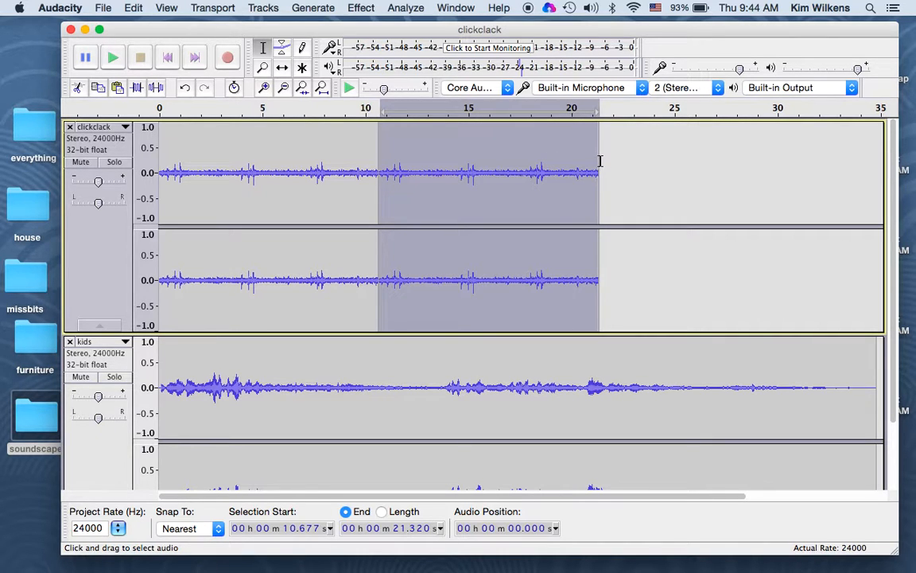
pyautogui.press('Right')
pyautogui.press('super+v')
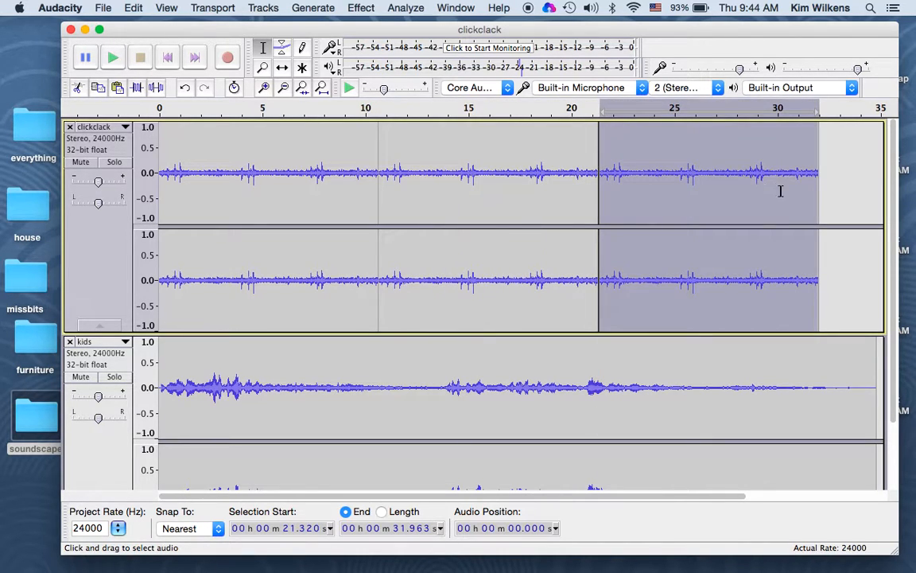
pyautogui.click(821, 176)
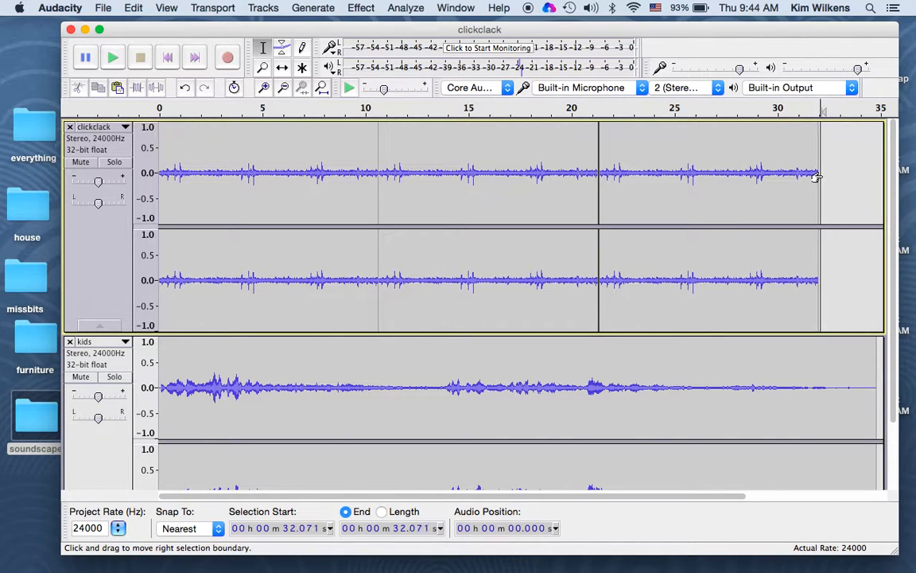
pyautogui.press('super+v')
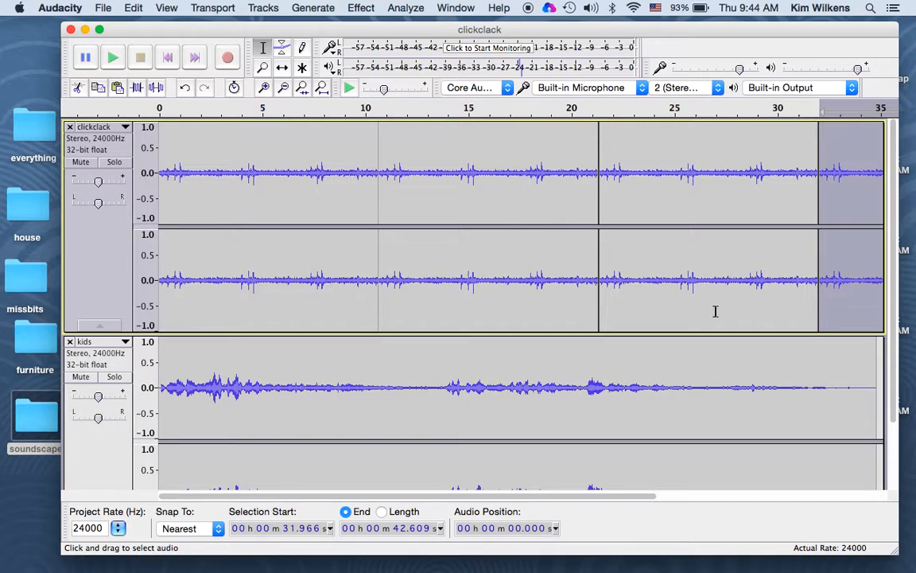
pyautogui.moveTo(631, 496); pyautogui.dragTo(735, 495)
pyautogui.moveTo(571, 524); pyautogui.dragTo(548, 528)
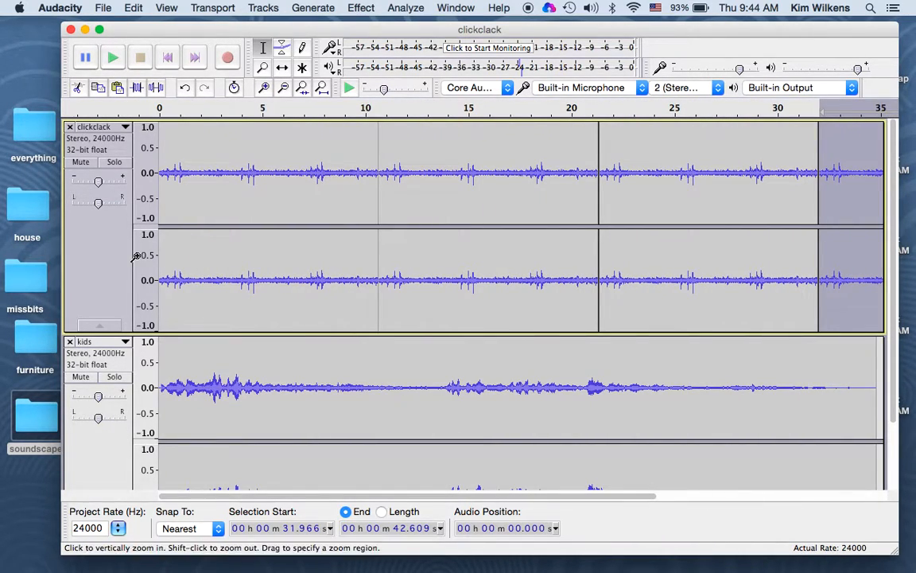
# Listen to the extended clickclack track together with the kids track from 0.659 s, and stop playback
pyautogui.click(172, 131)
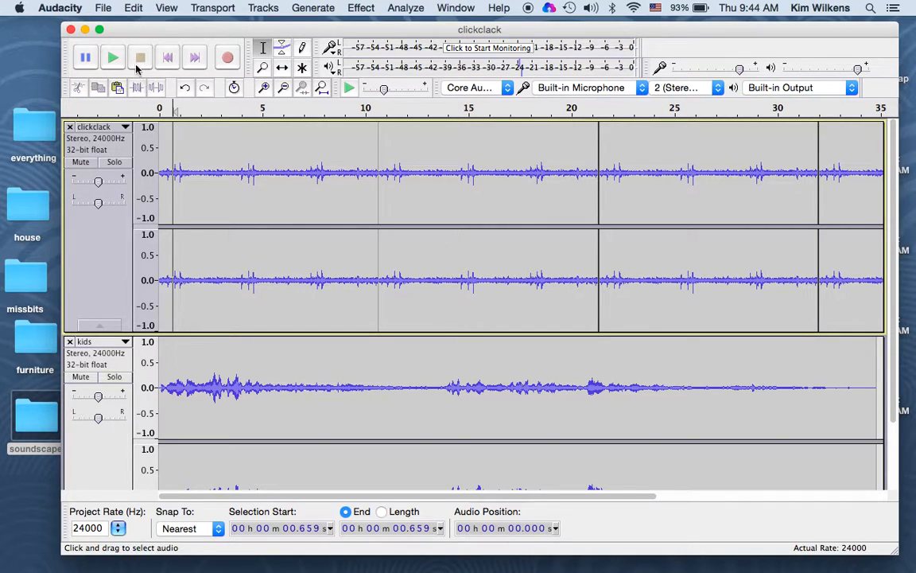
pyautogui.click(113, 58)
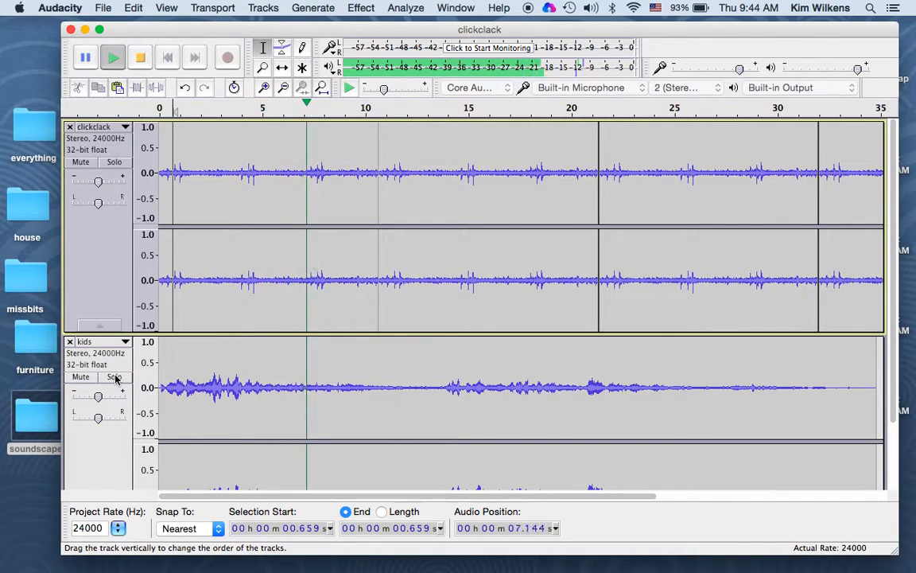
pyautogui.click(139, 57)
# Add market.mp3 from the soundscape folder as a third track and minimize the folder window
pyautogui.doubleClick(35, 415)
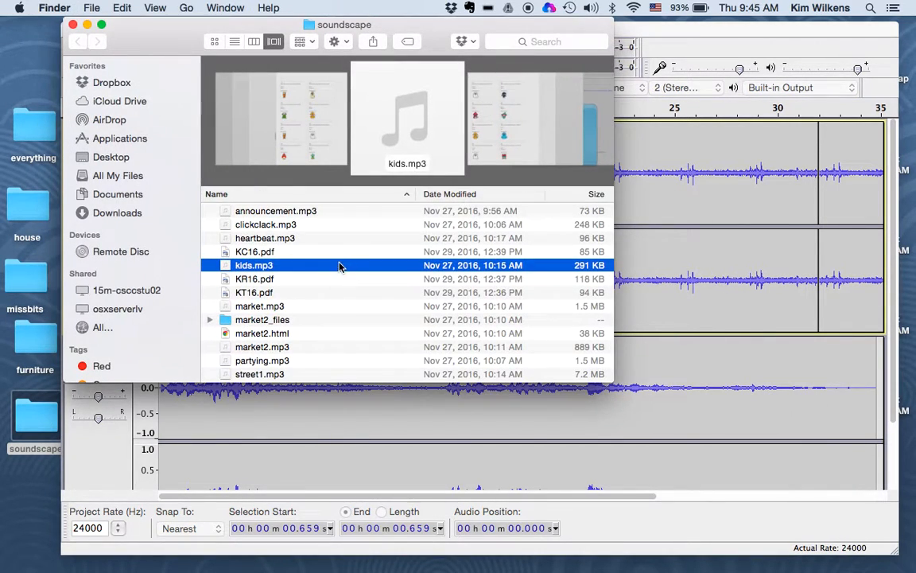
pyautogui.click(293, 306)
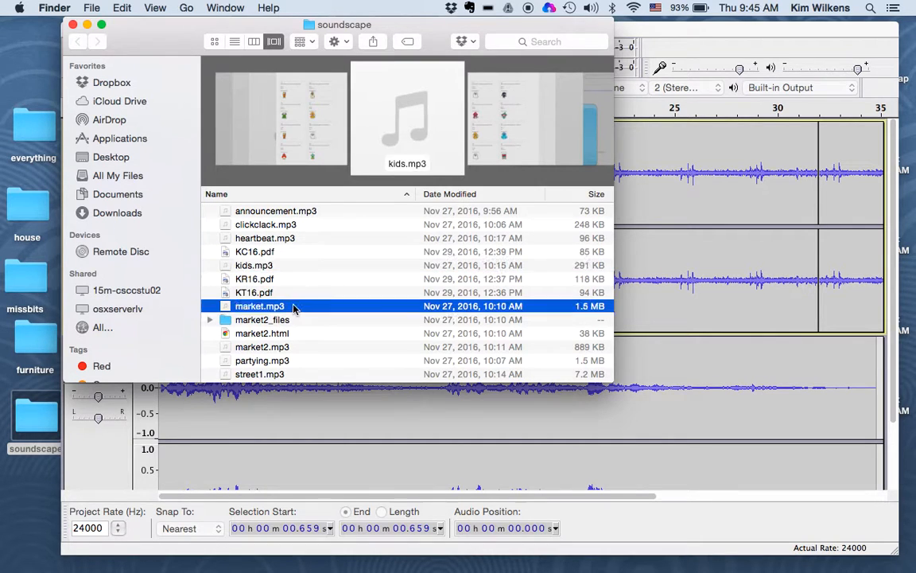
pyautogui.moveTo(321, 359); pyautogui.dragTo(345, 406)
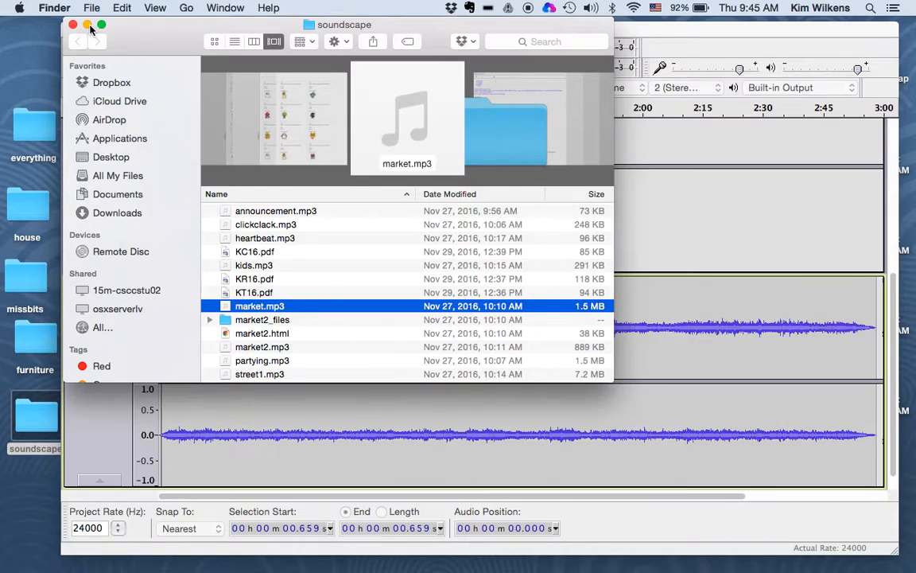
pyautogui.click(88, 26)
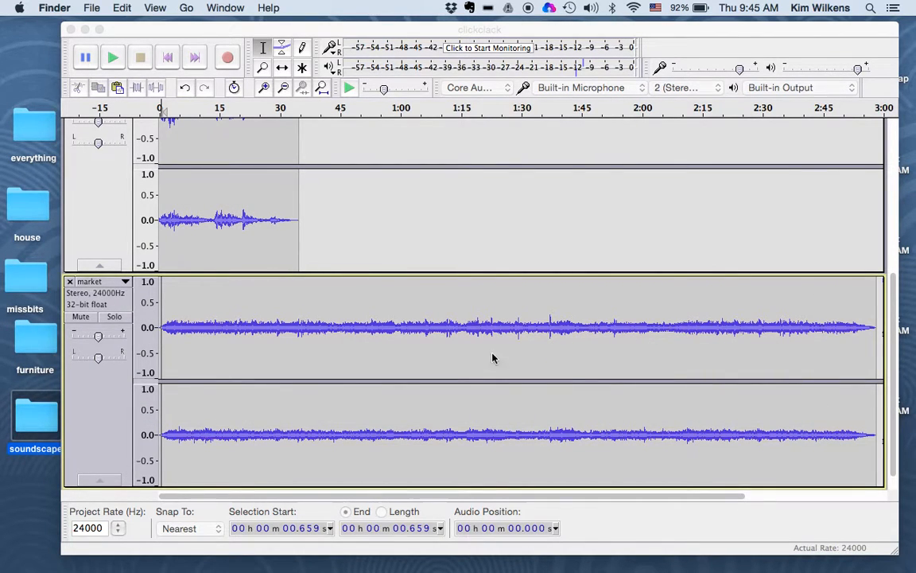
pyautogui.click(670, 498)
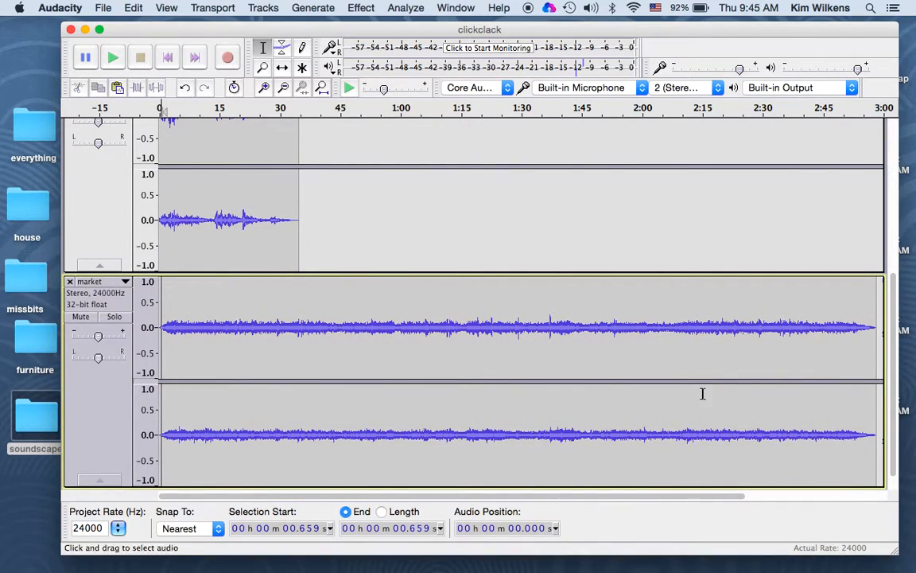
# Solo the market track and listen to it from 7.462 s and from 58.808 s, stopping playback
pyautogui.moveTo(526, 280); pyautogui.dragTo(407, 292)
pyautogui.click(333, 316)
pyautogui.click(188, 296)
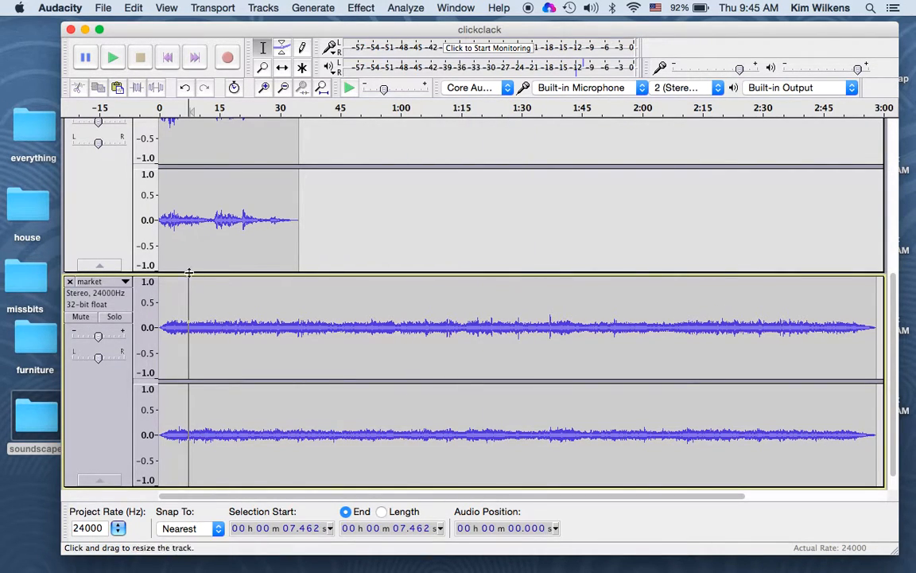
pyautogui.click(114, 316)
pyautogui.press('space')
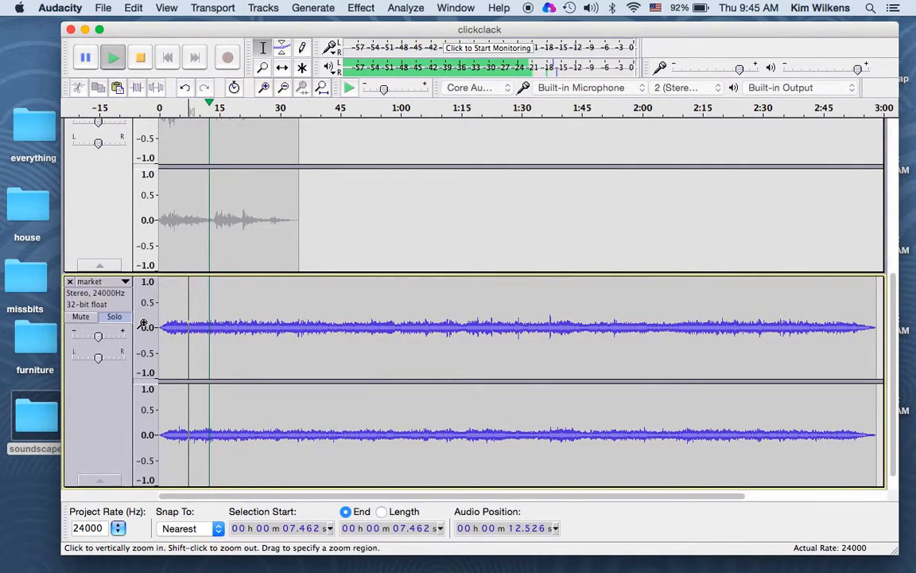
pyautogui.click(397, 307)
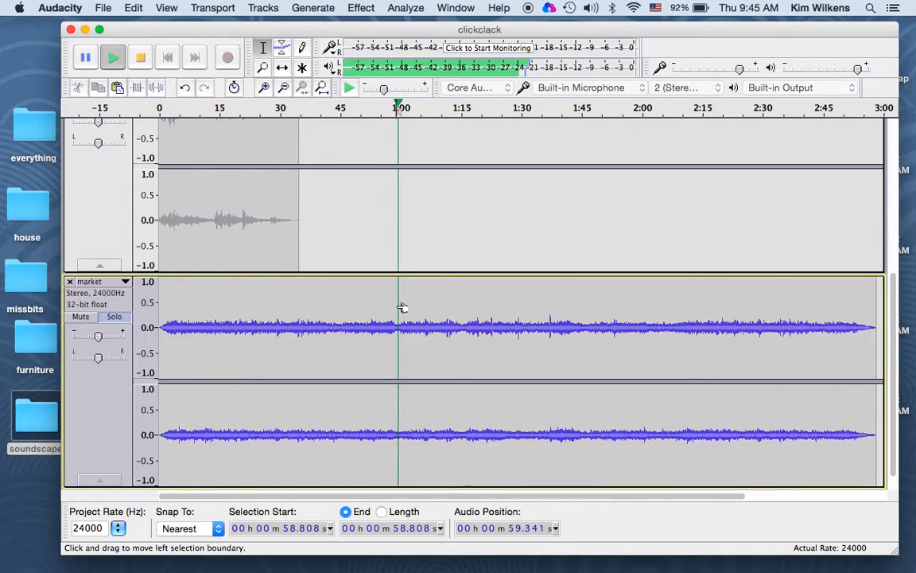
pyautogui.press('space')
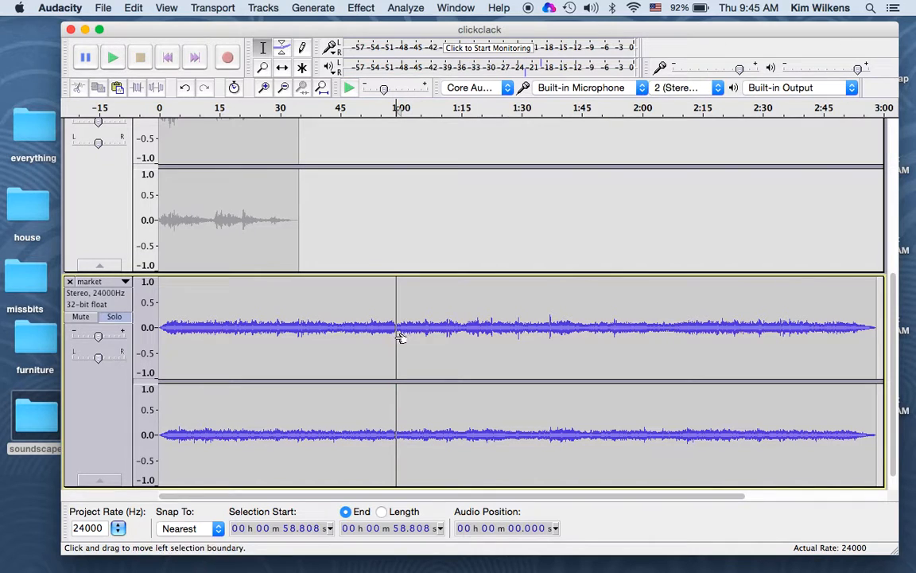
# Delete the first 58.808 s of the market track, and trim away everything after 18.300 s of what remains
pyautogui.moveTo(401, 321); pyautogui.dragTo(140, 318)
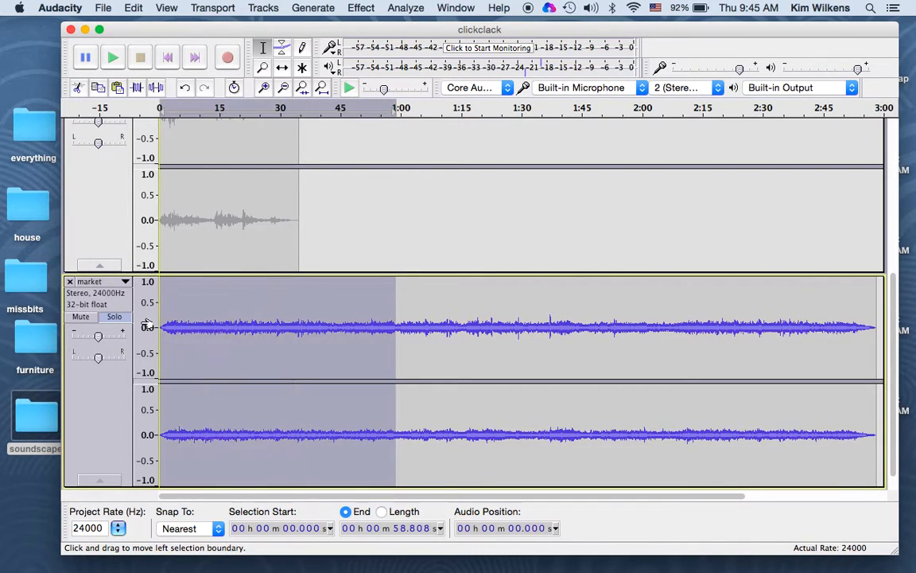
pyautogui.press('Delete')
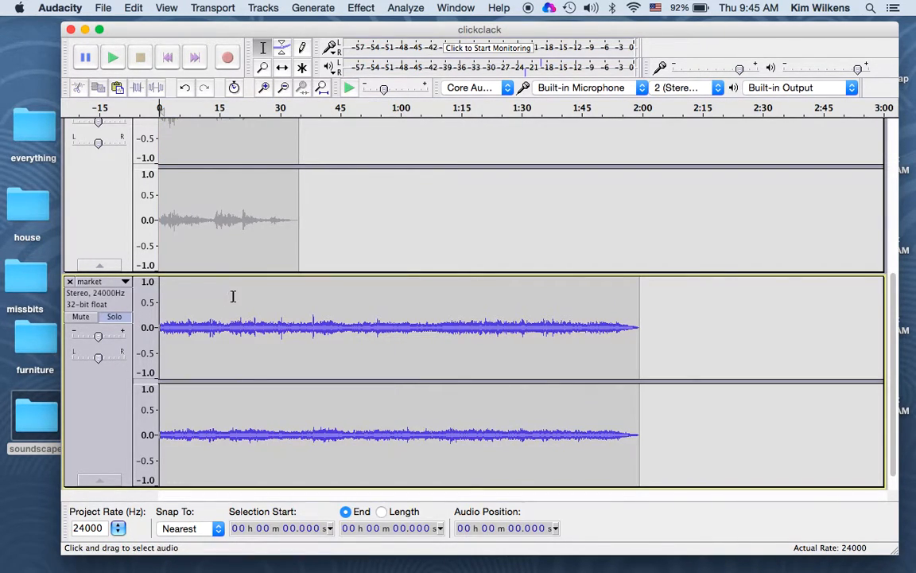
pyautogui.moveTo(232, 290); pyautogui.dragTo(656, 303)
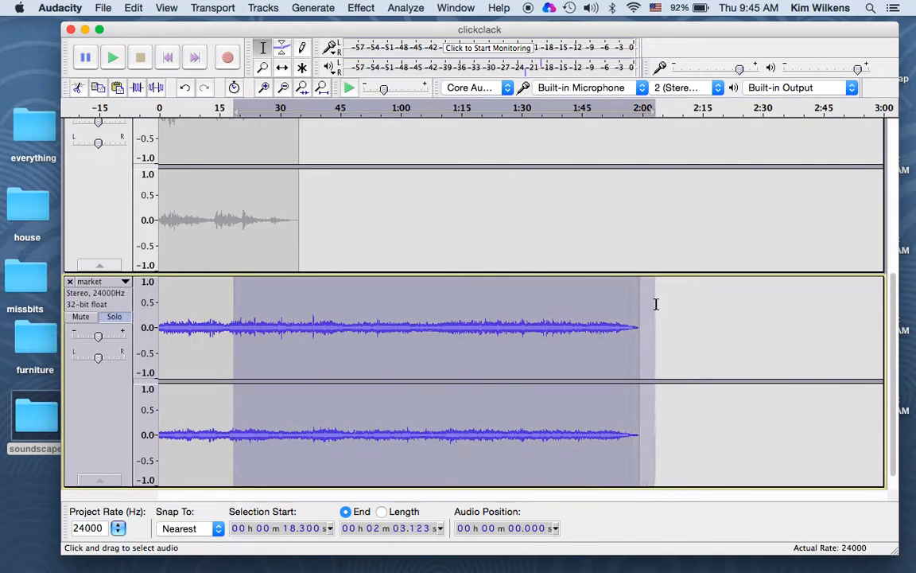
pyautogui.press('Delete')
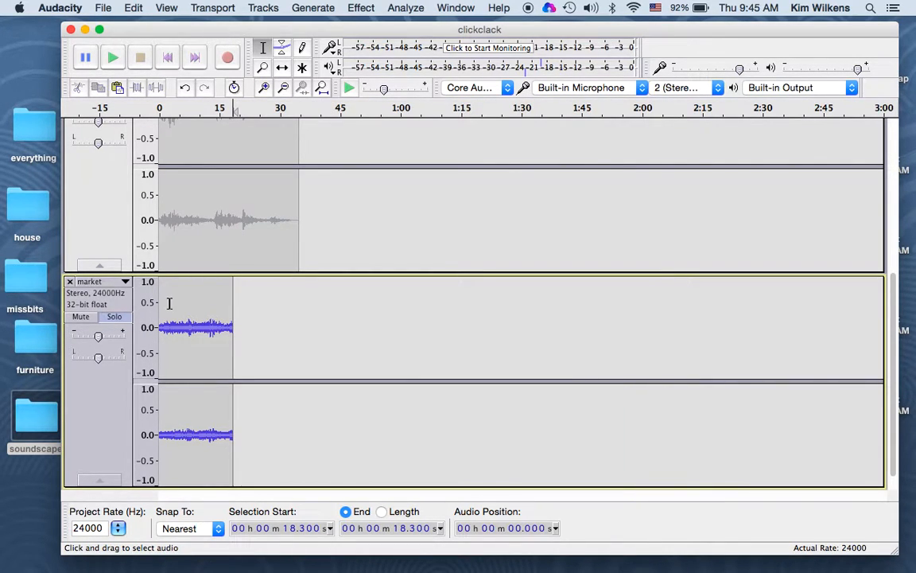
# Preview and apply Reverb to the whole market clip with 75% room size, 10 ms pre-delay and 50% reverberance
pyautogui.moveTo(150, 304); pyautogui.dragTo(231, 311)
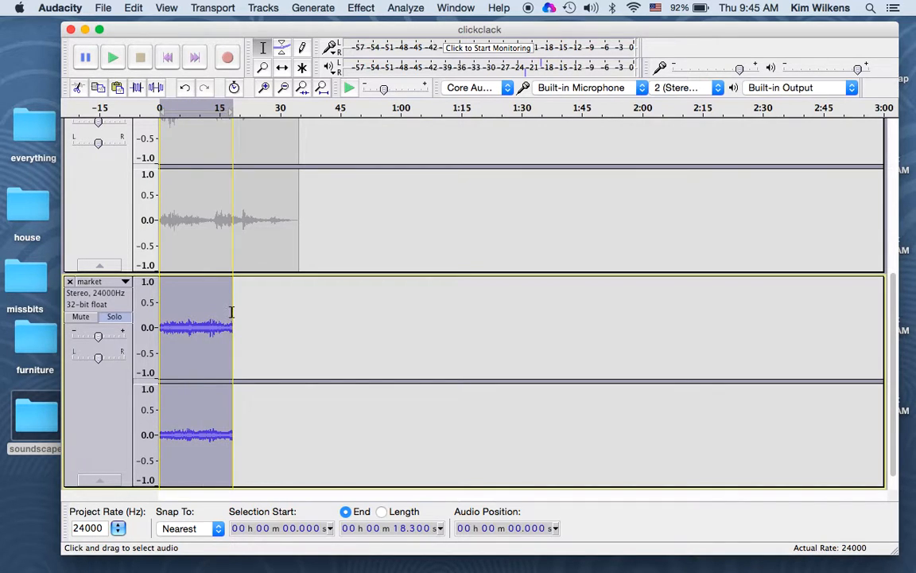
pyautogui.click(362, 8)
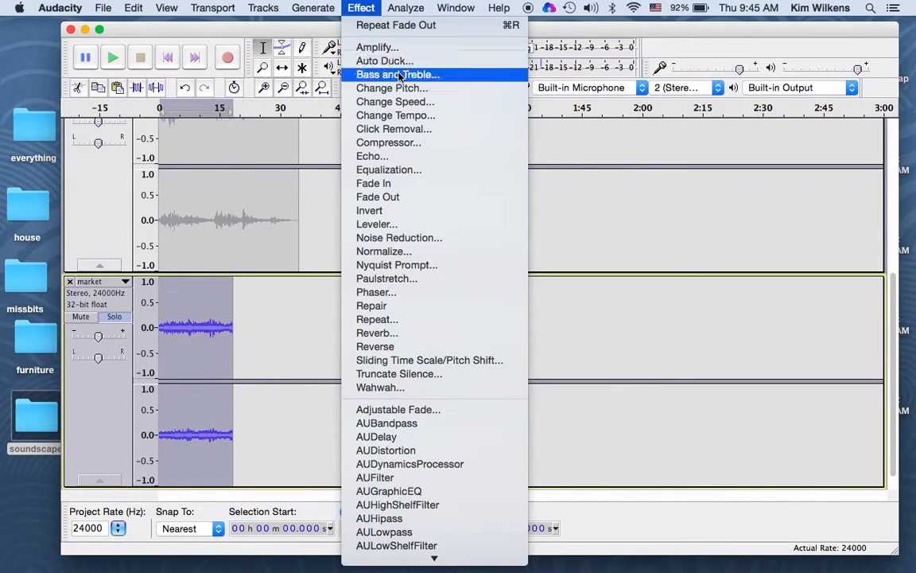
pyautogui.click(417, 334)
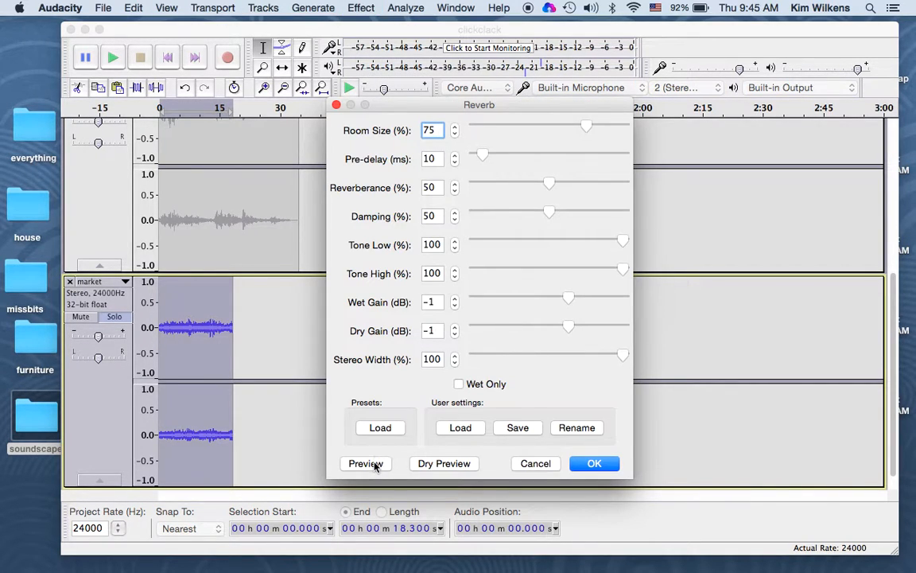
pyautogui.click(370, 464)
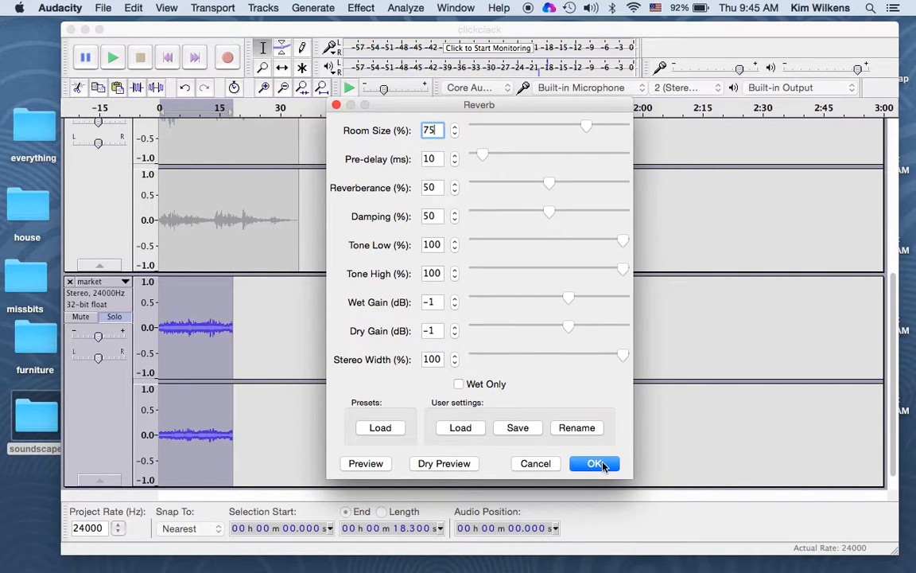
pyautogui.click(595, 463)
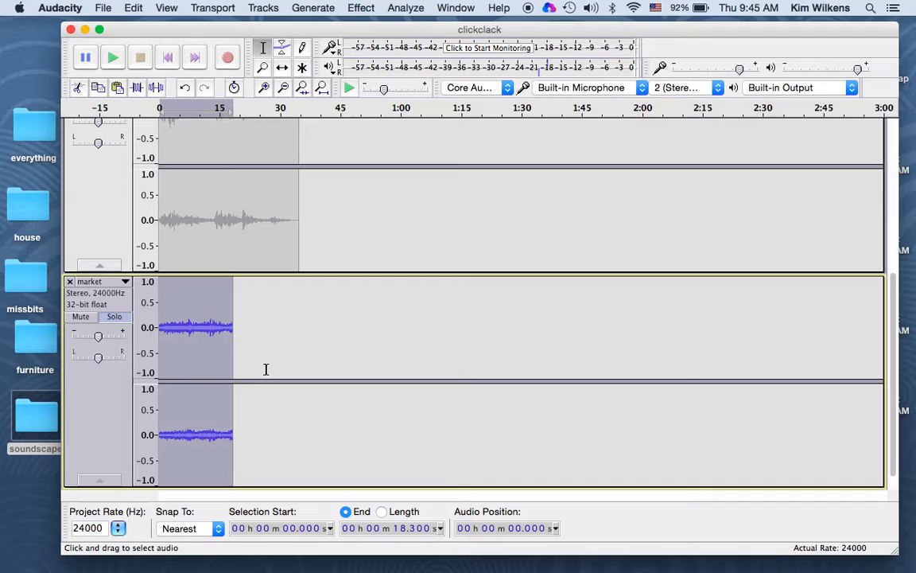
# Listen to the reverbed market clip, first the whole clip and the part from 7.640 s to its end
pyautogui.click(360, 8)
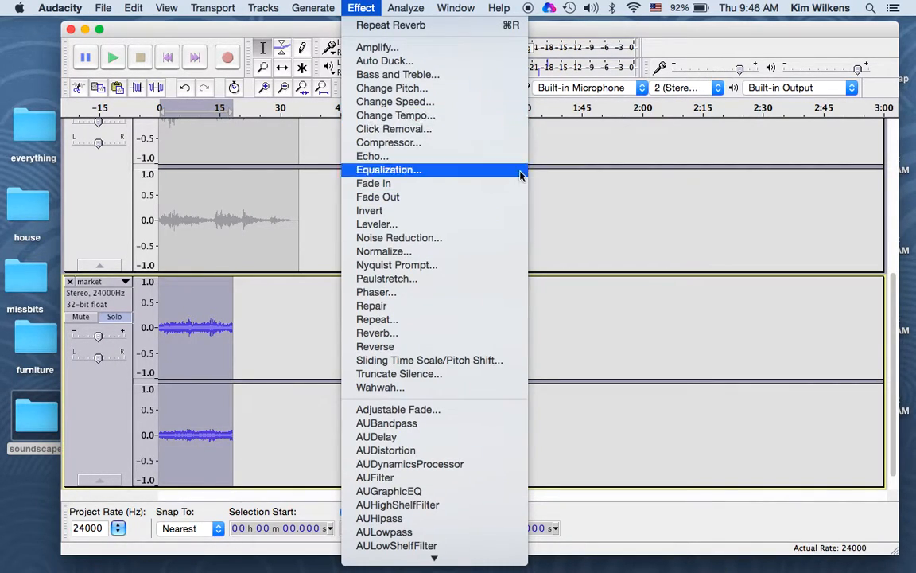
pyautogui.click(555, 178)
pyautogui.click(225, 379)
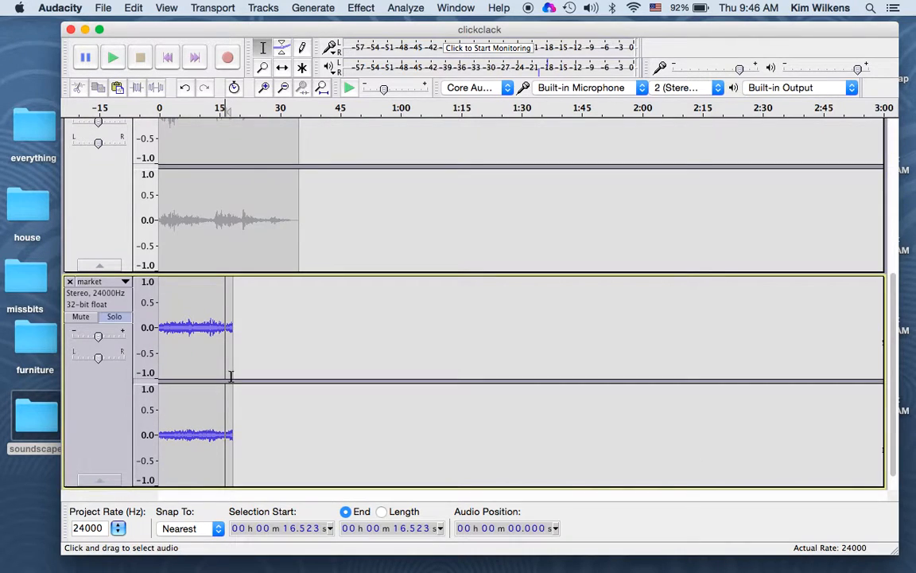
pyautogui.moveTo(232, 373); pyautogui.dragTo(147, 374)
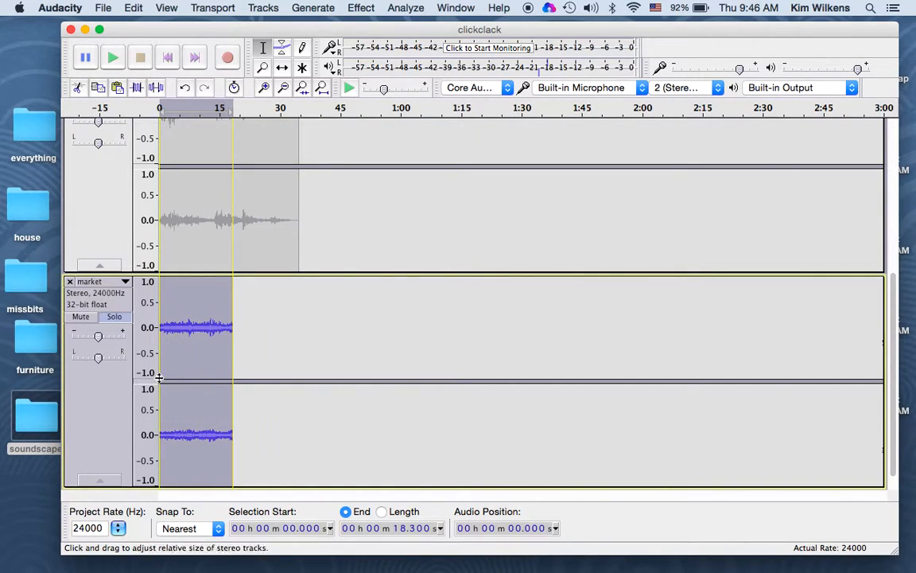
pyautogui.press('space')
pyautogui.moveTo(234, 369); pyautogui.dragTo(196, 368)
pyautogui.press('space')
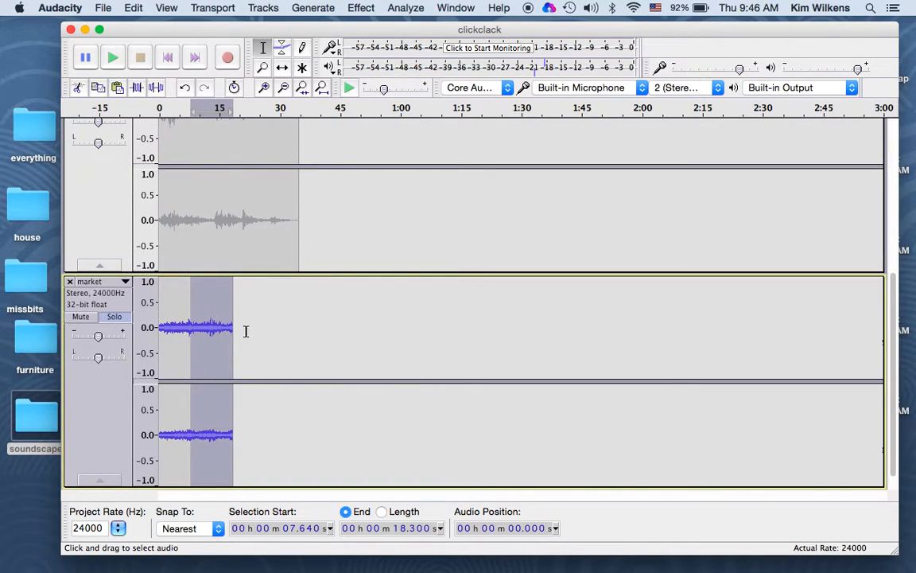
# Copy the whole market clip from 0 to 18.300 s and paste the duplicate right after it, at 18.654 s
pyautogui.click(245, 329)
pyautogui.moveTo(233, 334); pyautogui.dragTo(157, 340)
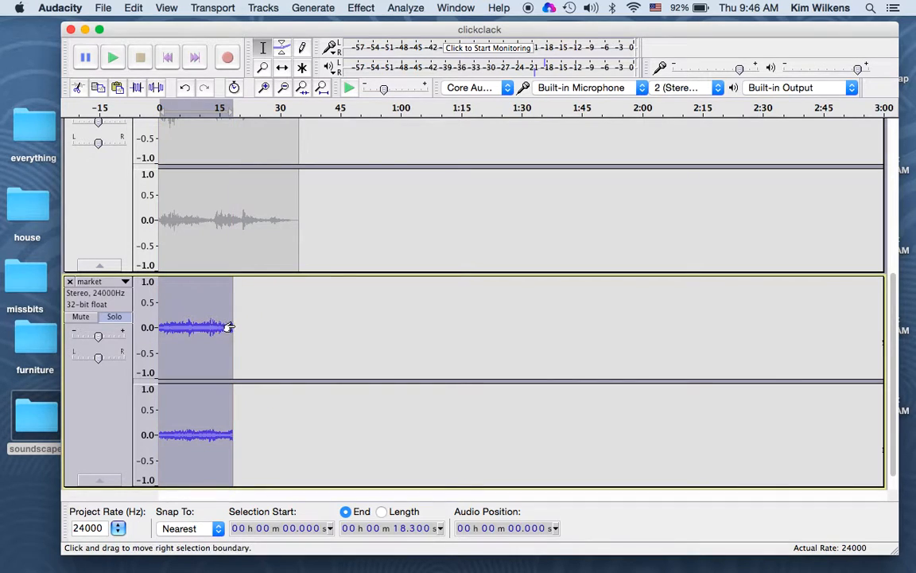
pyautogui.click(237, 327)
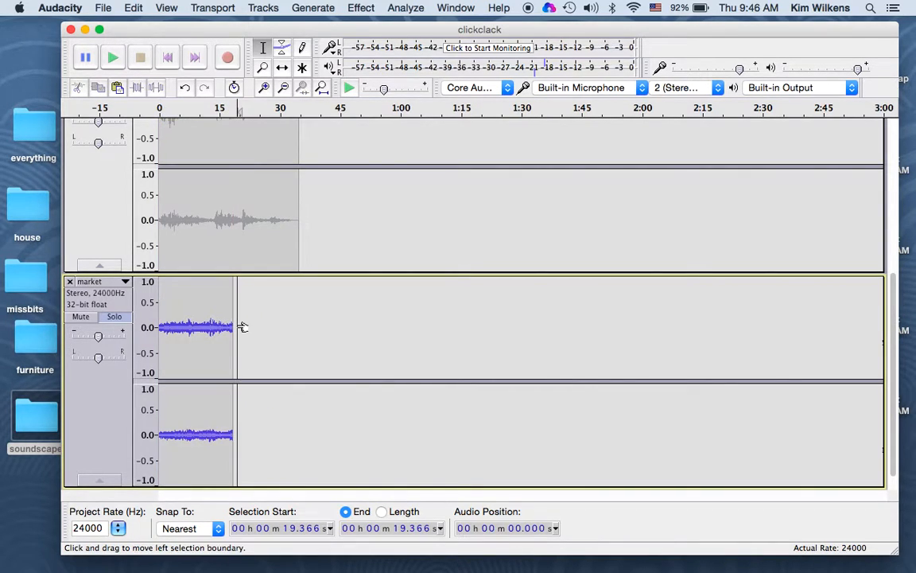
pyautogui.moveTo(243, 327); pyautogui.dragTo(307, 327)
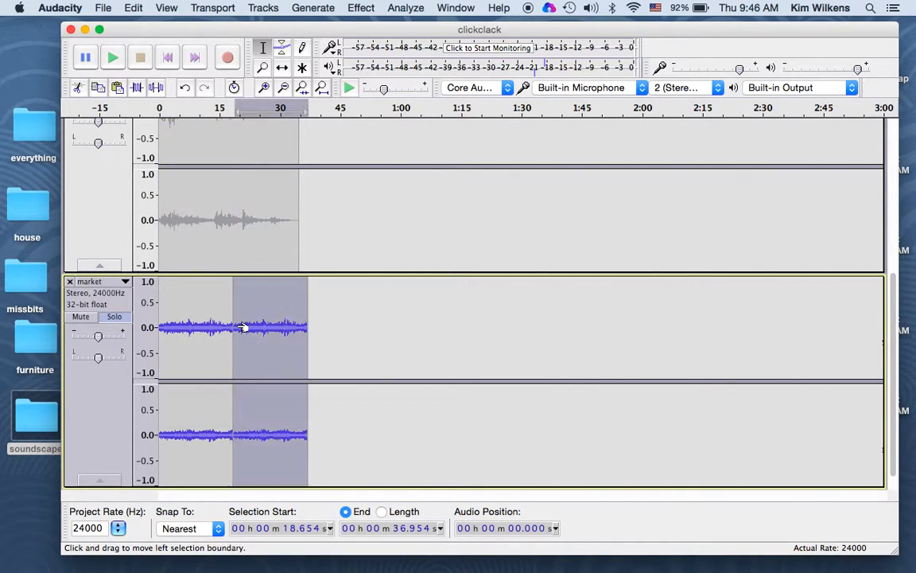
pyautogui.click(317, 328)
# Apply Fade Out to the market track from 0.711 s to 36.954 s, across both clips
pyautogui.scroll(5, 316, 330)
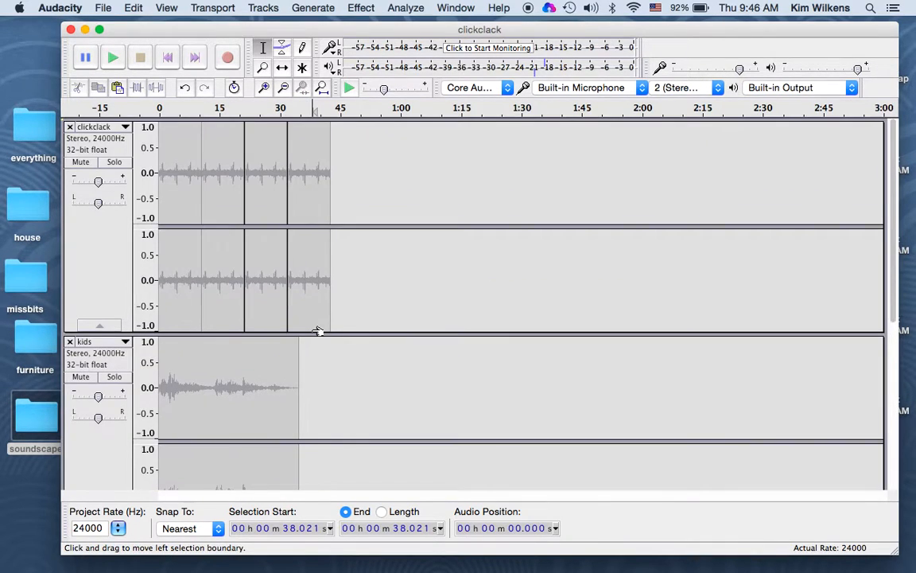
pyautogui.scroll(-5, 316, 330)
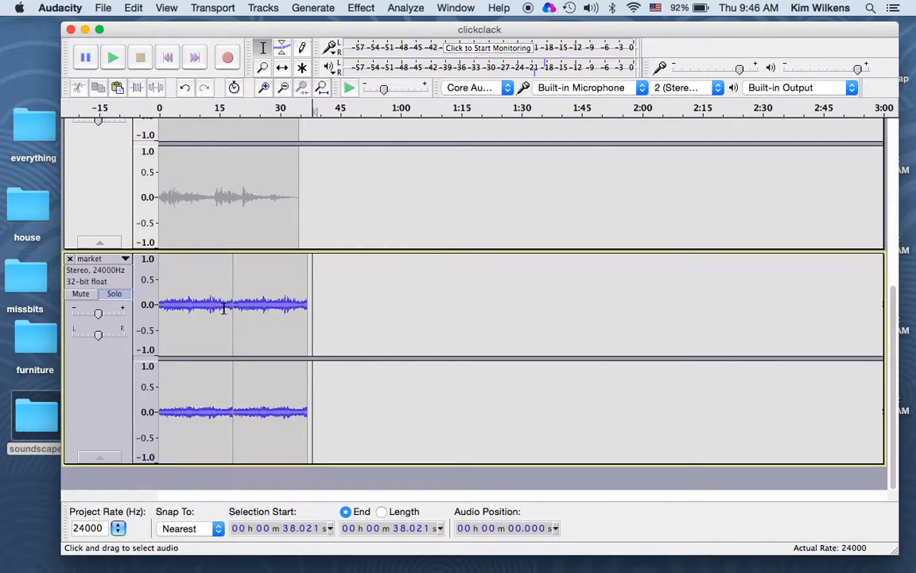
pyautogui.moveTo(160, 299); pyautogui.dragTo(308, 302)
pyautogui.click(362, 8)
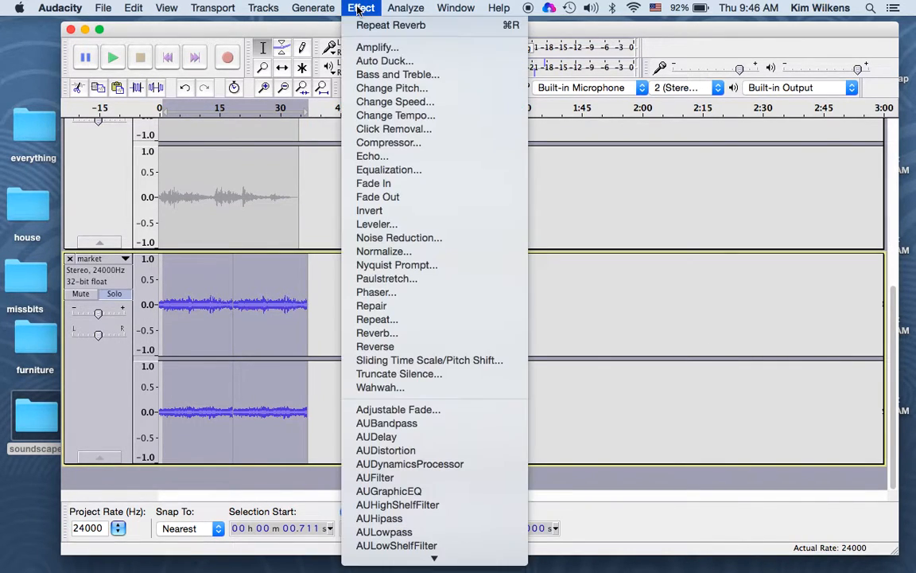
pyautogui.click(425, 196)
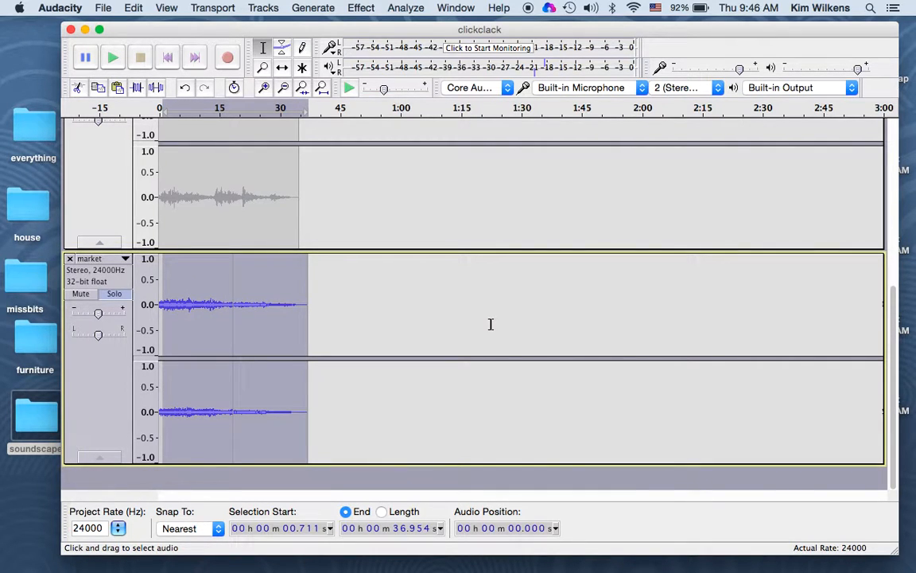
pyautogui.click(362, 8)
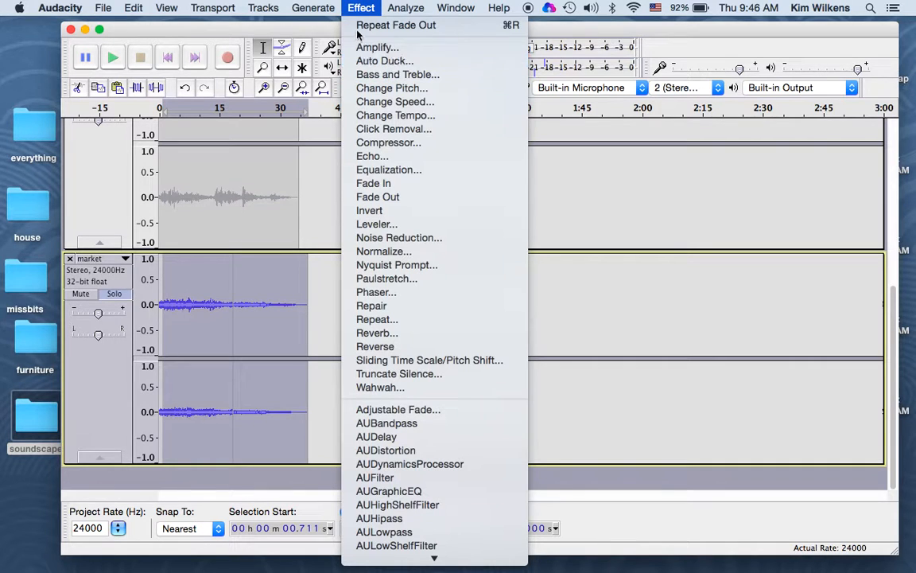
pyautogui.click(297, 36)
# Start an audio export of the soundscape, trying WAV (Microsoft) signed 16 bit PCM and settling on MP3 Files as the format
pyautogui.click(99, 10)
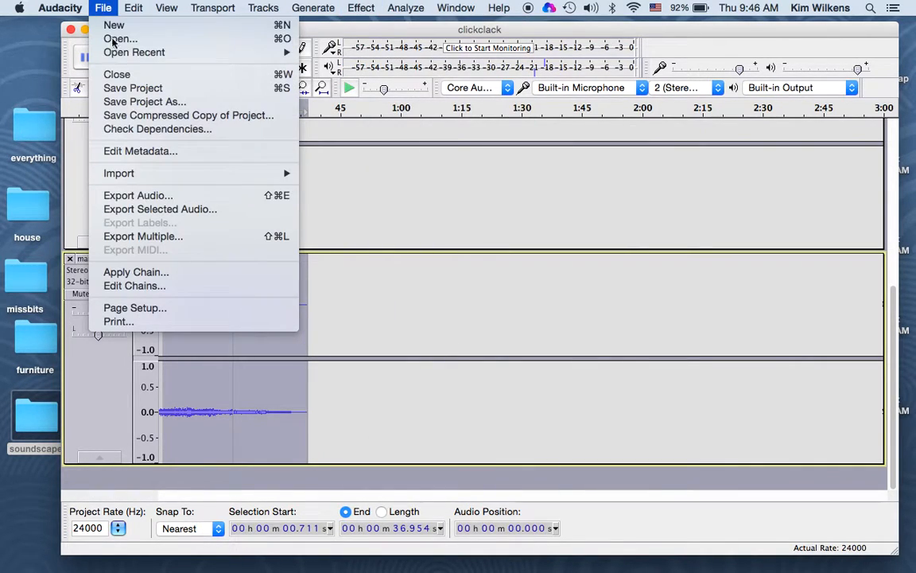
pyautogui.moveTo(155, 172)
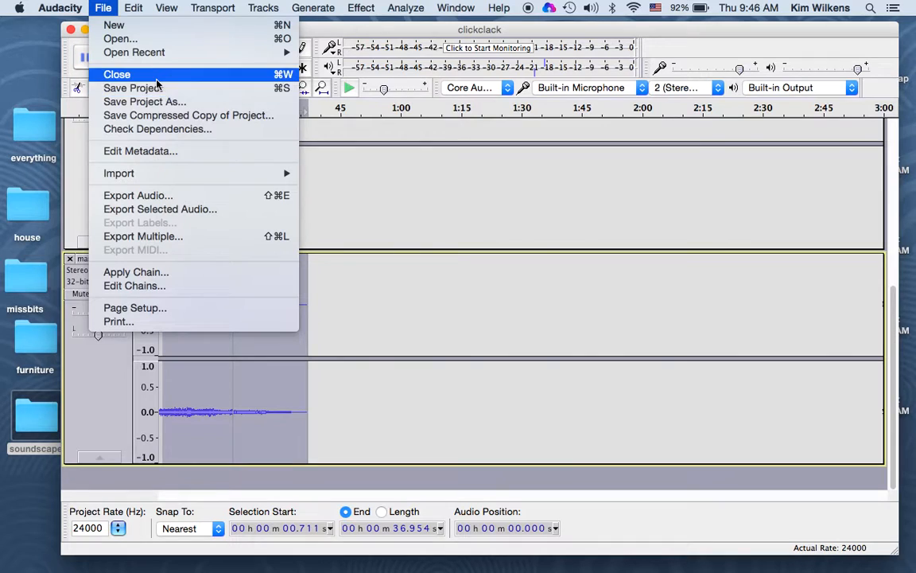
pyautogui.click(148, 194)
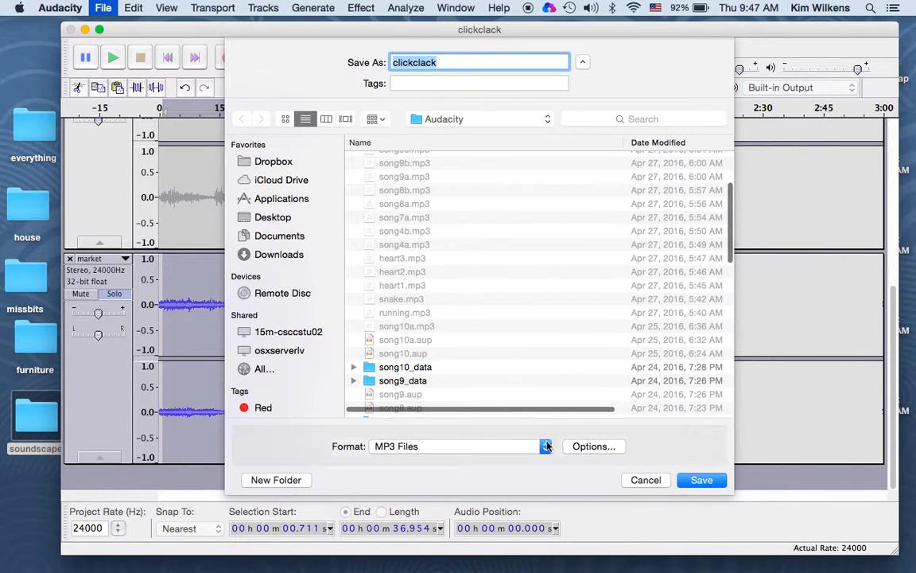
pyautogui.click(546, 444)
pyautogui.click(542, 422)
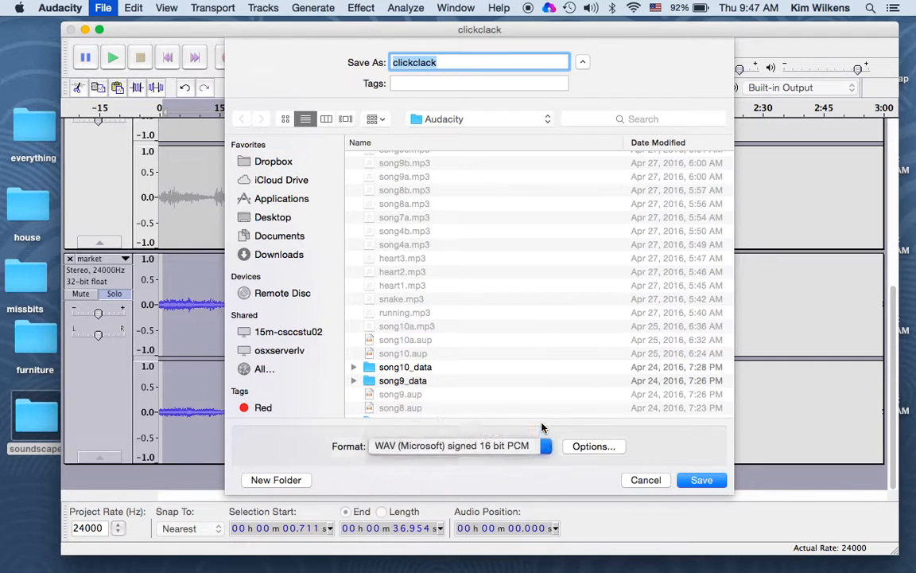
pyautogui.click(547, 447)
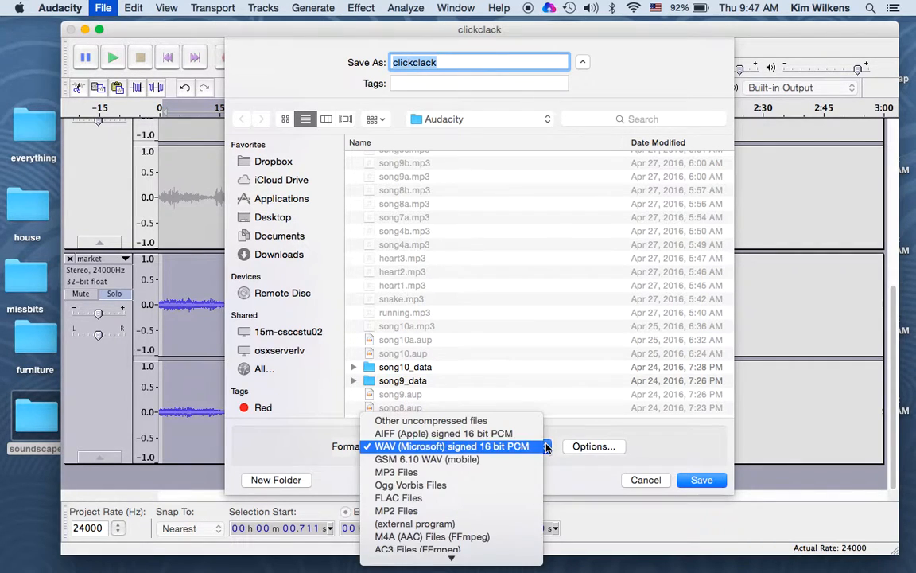
pyautogui.click(522, 481)
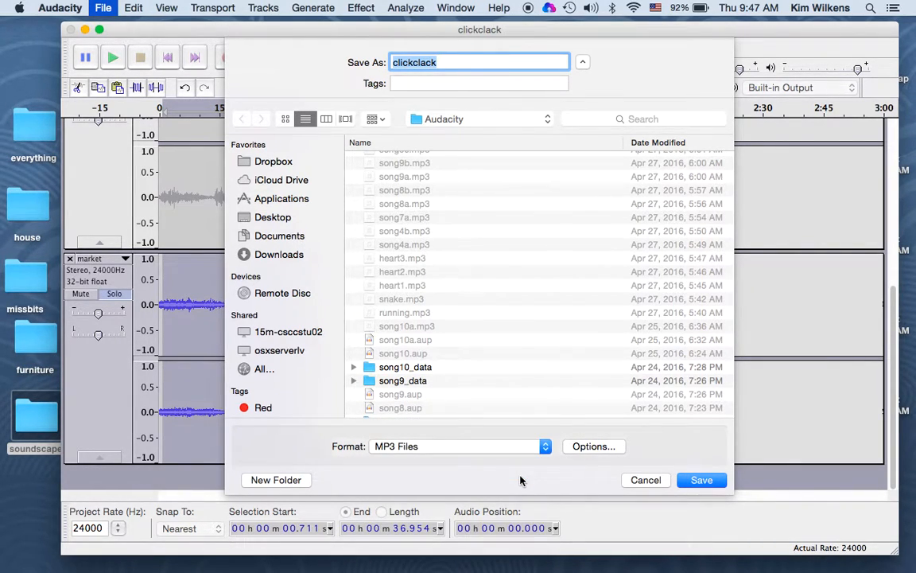